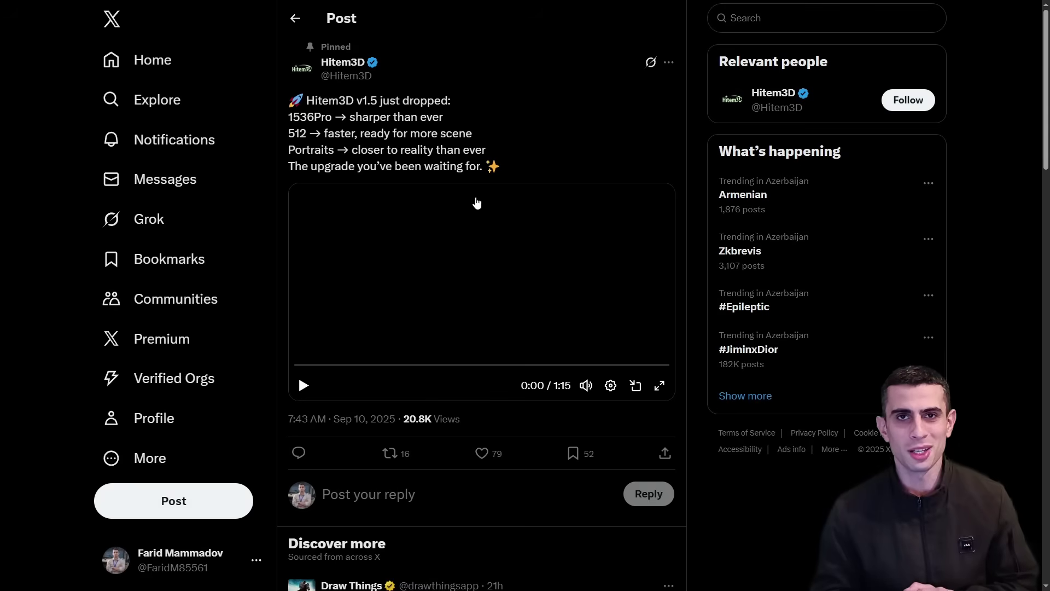
Step: Play the Hitem3D v1.5 announcement video in full screen
{"action": "left_click", "coordinate": [304, 385]}
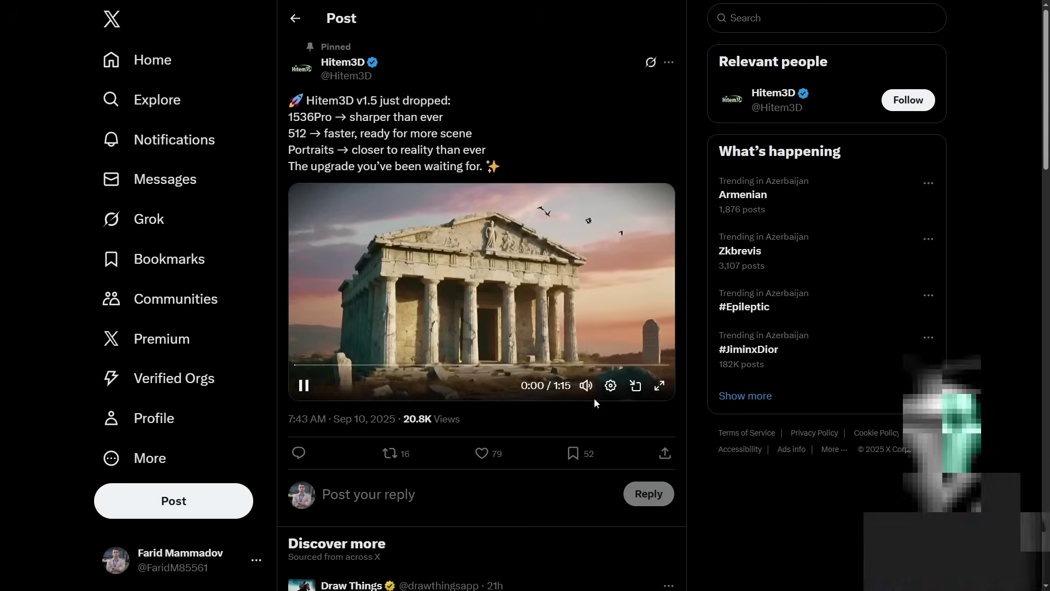
{"action": "left_click", "coordinate": [659, 385]}
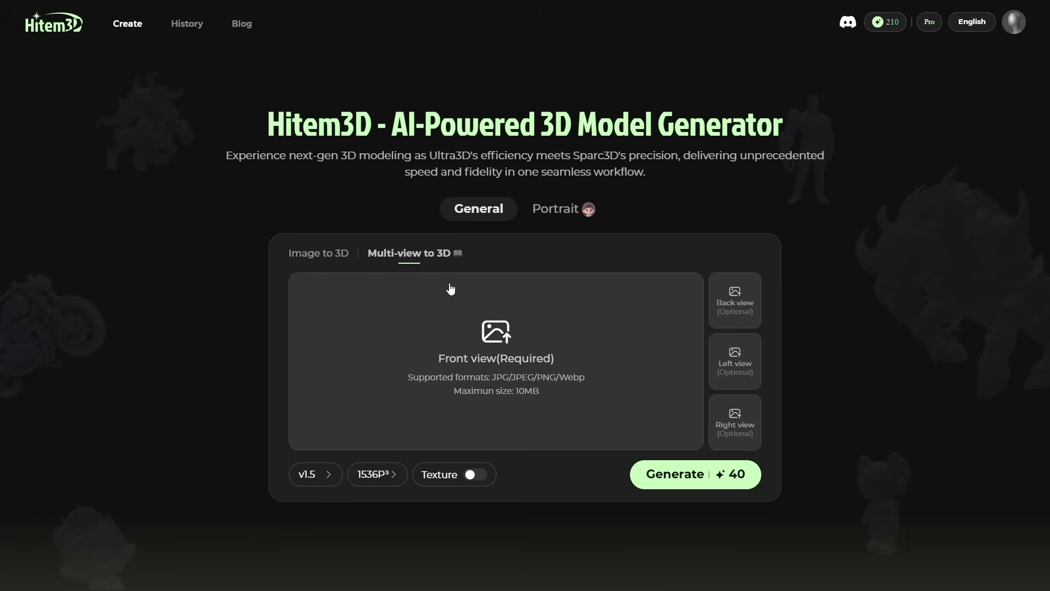
Step: Upload the soldier's front image as the front view and the rear image as the back view for Multi-view to 3D
{"action": "left_click", "coordinate": [516, 377]}
{"action": "double_click", "coordinate": [240, 184]}
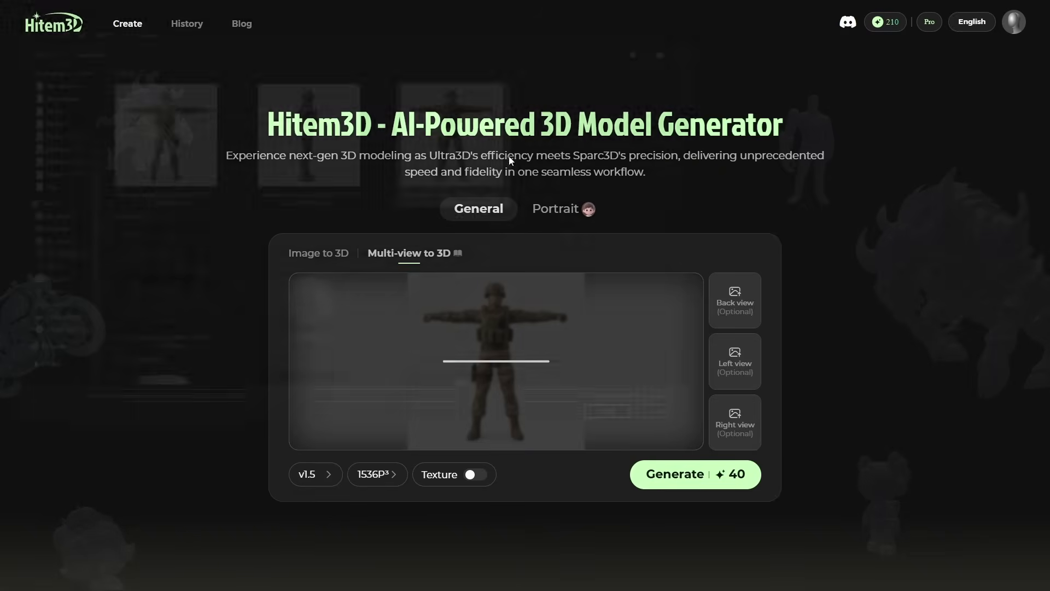
{"action": "left_click", "coordinate": [738, 311]}
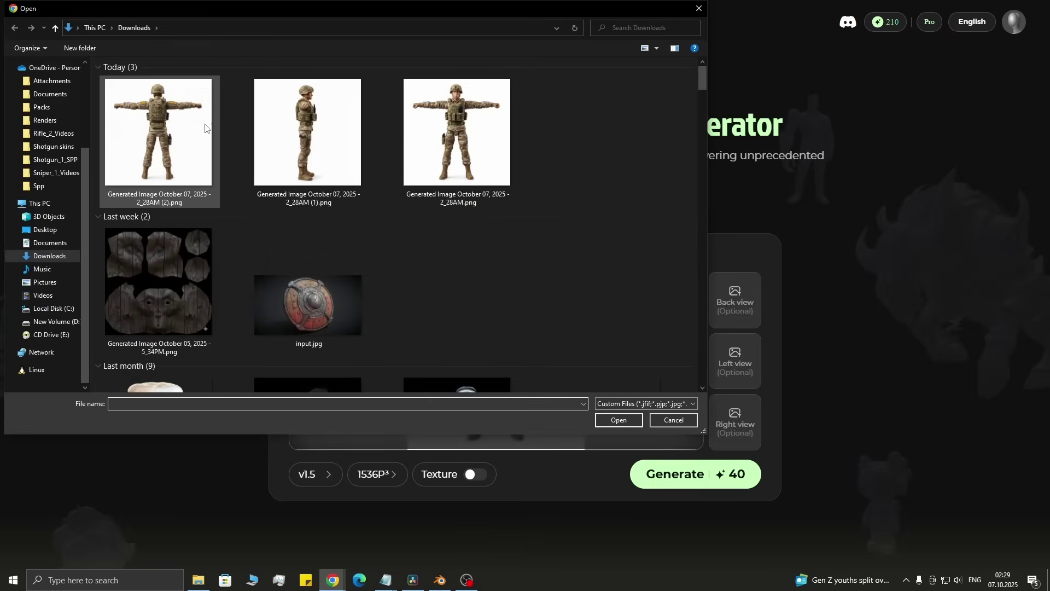
{"action": "double_click", "coordinate": [175, 134]}
Step: Leave the left view empty and upload the soldier's side image as the right view
{"action": "left_click", "coordinate": [735, 376]}
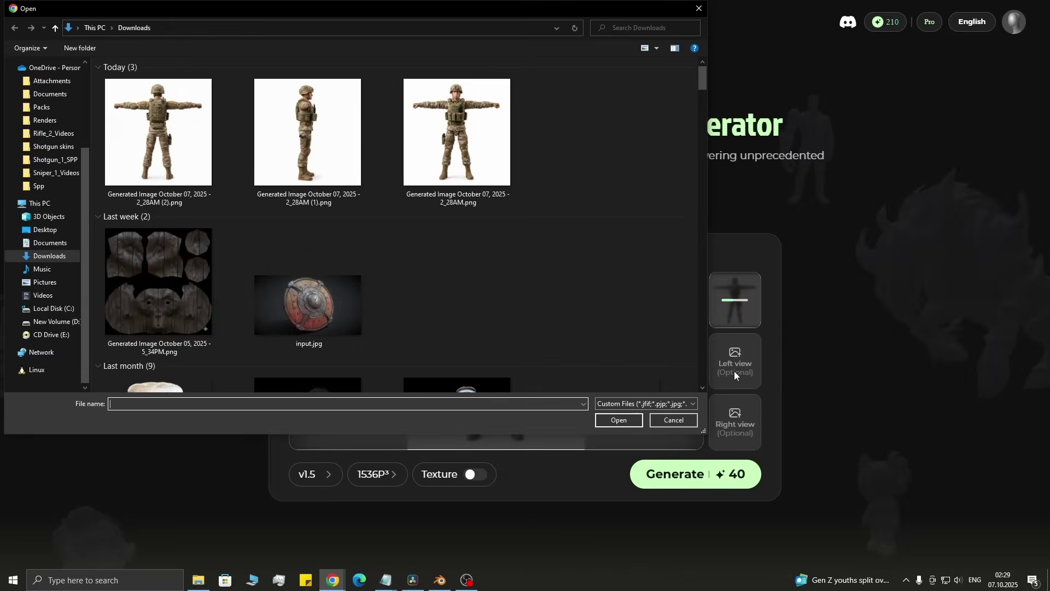
{"action": "left_click", "coordinate": [685, 420]}
{"action": "left_click", "coordinate": [735, 423]}
{"action": "double_click", "coordinate": [305, 134]}
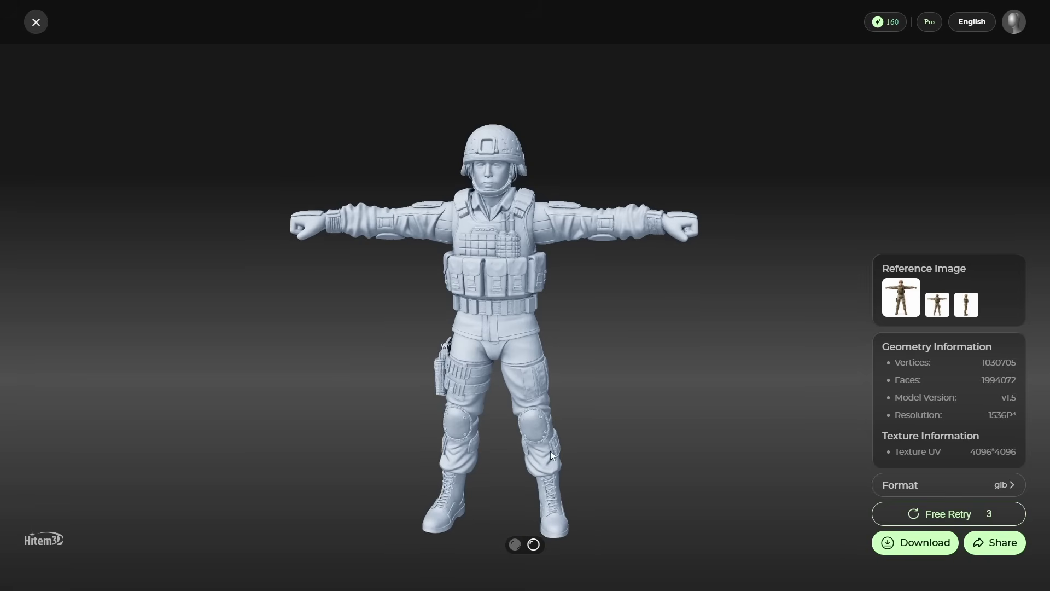
Step: Turn on the generated soldier's texture to inspect the face and upper body up close, and request a free retry
{"action": "left_click", "coordinate": [517, 545]}
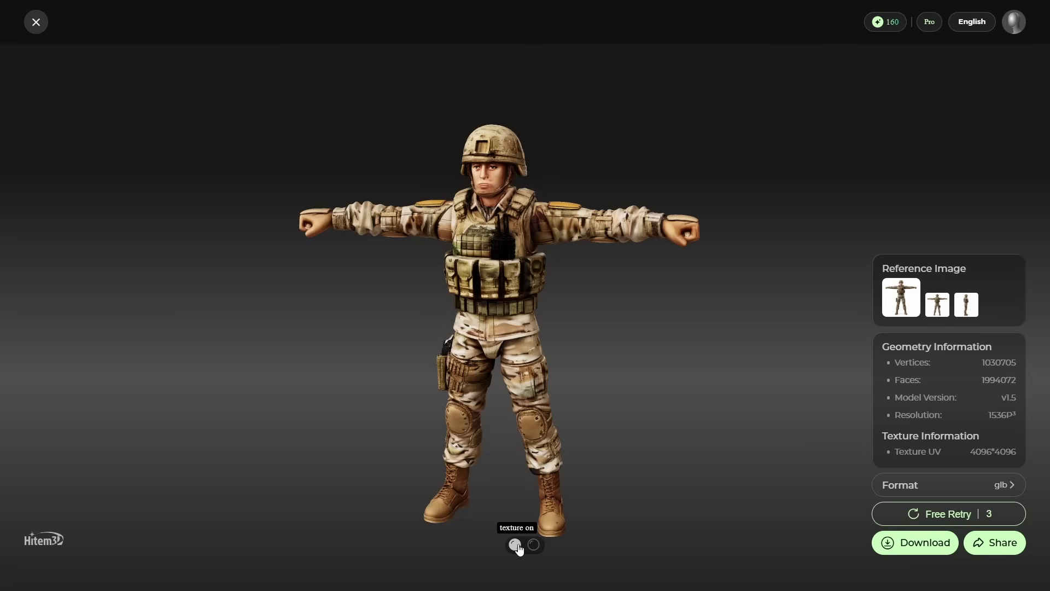
{"action": "scroll", "coordinate": [516, 165], "scroll_direction": "up", "scroll_amount": 5}
{"action": "scroll", "coordinate": [507, 372], "scroll_direction": "down", "scroll_amount": 2}
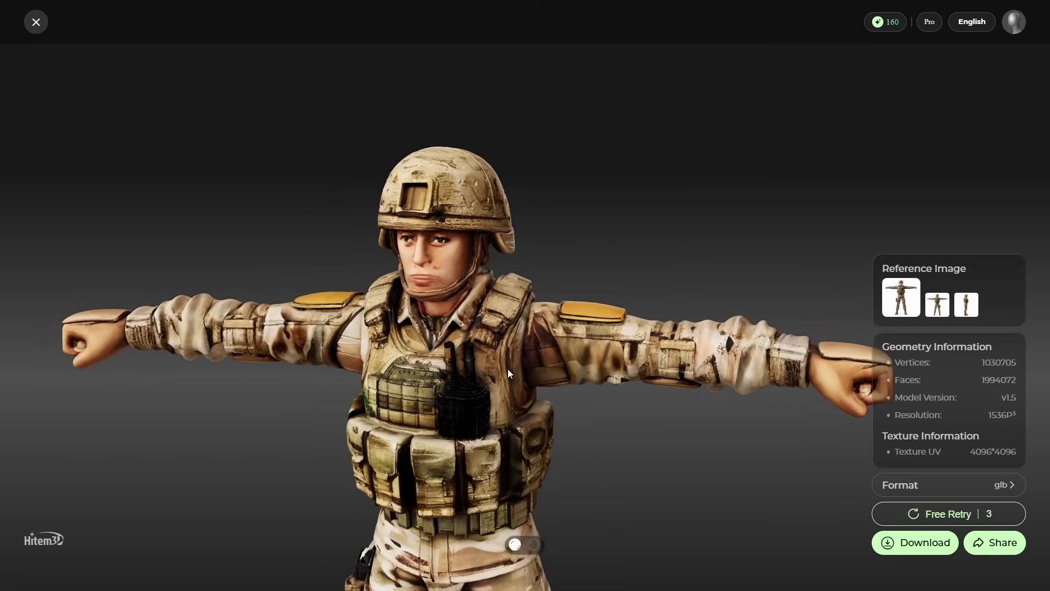
{"action": "scroll", "coordinate": [508, 369], "scroll_direction": "up", "scroll_amount": 4}
{"action": "left_click_drag", "start_coordinate": [531, 362], "coordinate": [582, 354]}
{"action": "scroll", "coordinate": [618, 285], "scroll_direction": "down", "scroll_amount": 2}
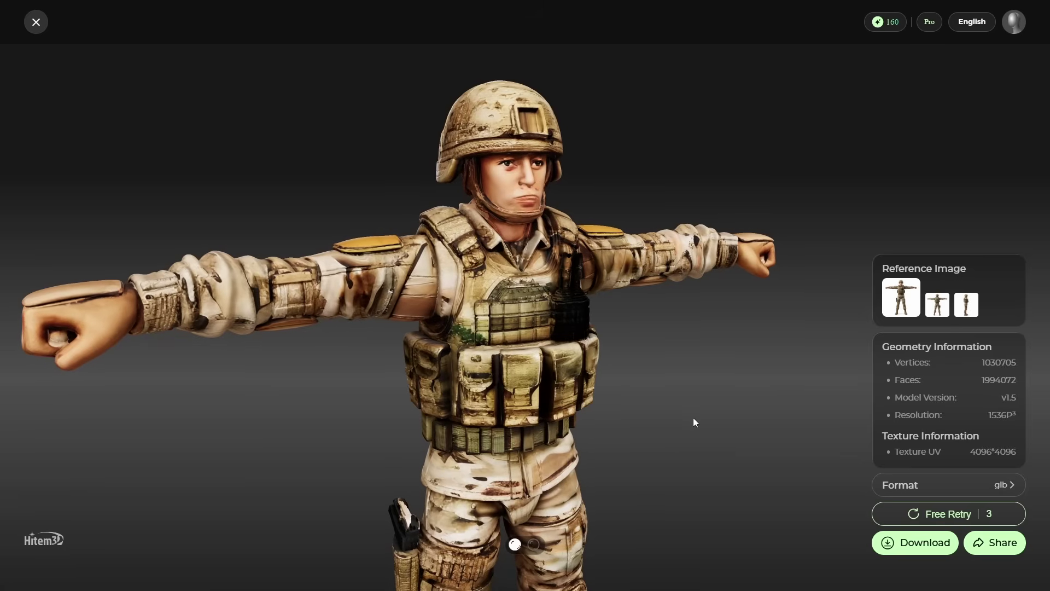
{"action": "left_click", "coordinate": [947, 513]}
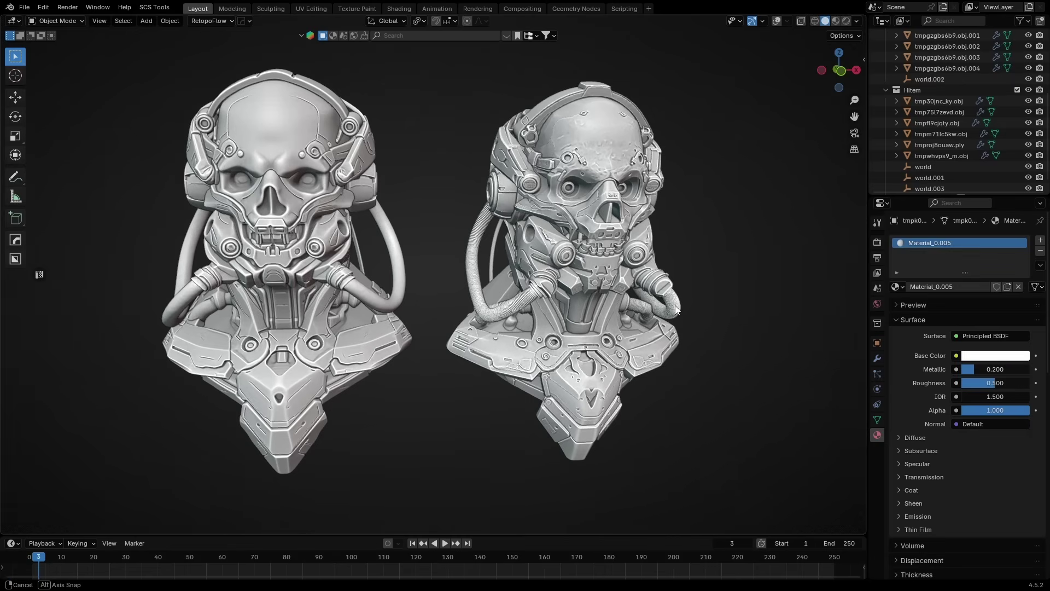
Step: Switch to Blender and compare the surface detail of the paired cyborg skull, horned skull and dragon head models from several angles
{"action": "mouse_move", "coordinate": [676, 310]}
{"action": "middle_mouse_down"}
{"action": "mouse_move", "coordinate": [638, 299]}
{"action": "mouse_move", "coordinate": [603, 308]}
{"action": "middle_mouse_up"}
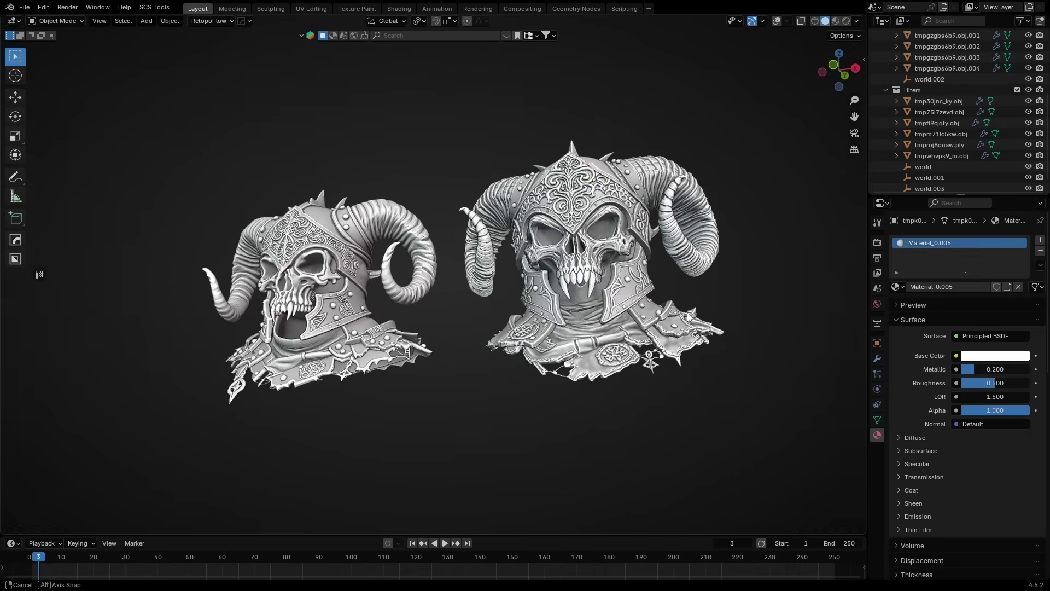
{"action": "middle_click_drag", "start_coordinate": [689, 328], "coordinate": [759, 332]}
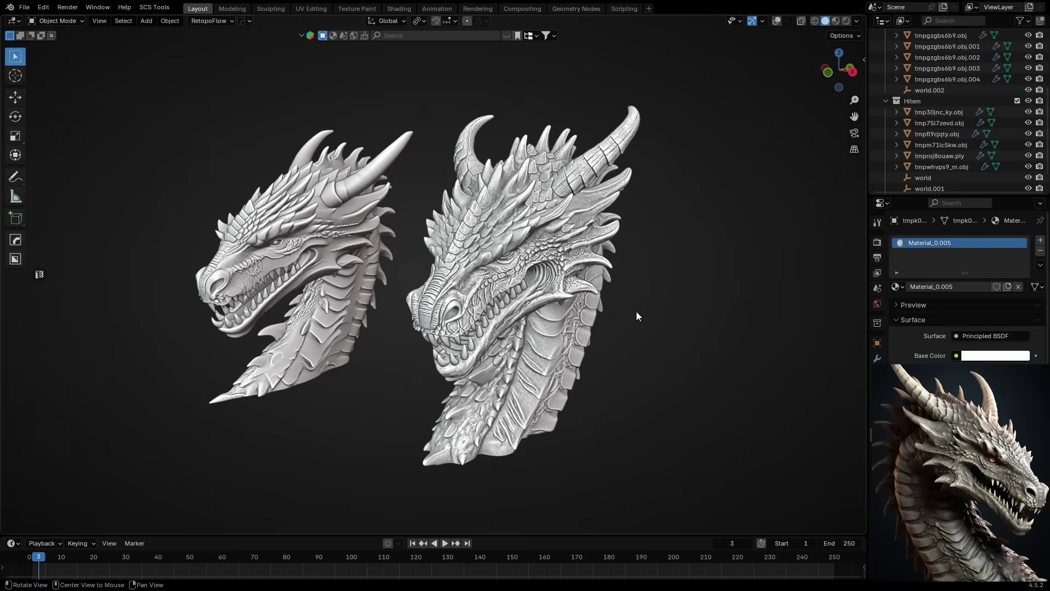
{"action": "middle_click_drag", "start_coordinate": [636, 316], "coordinate": [614, 305]}
{"action": "scroll", "coordinate": [418, 278], "scroll_direction": "up", "scroll_amount": 4}
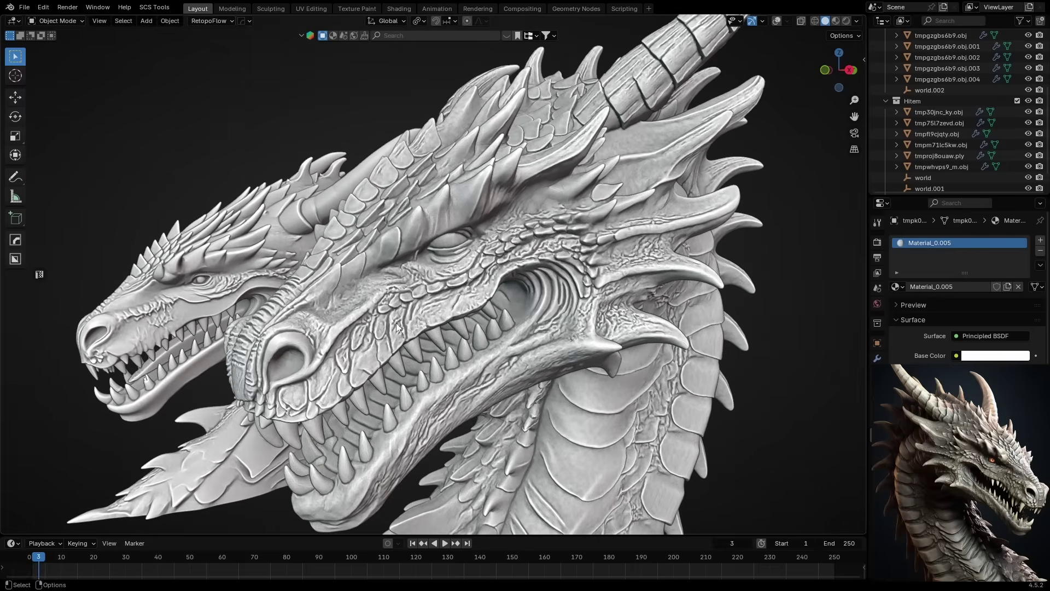
{"action": "scroll", "coordinate": [396, 310], "scroll_direction": "up", "scroll_amount": 1}
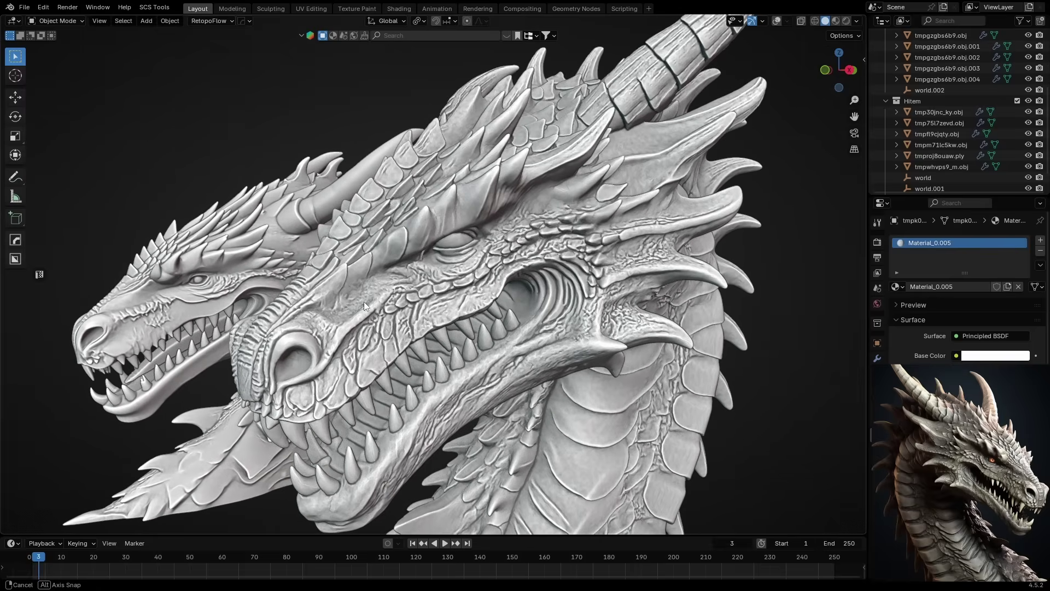
{"action": "middle_click_drag", "start_coordinate": [364, 304], "coordinate": [494, 328]}
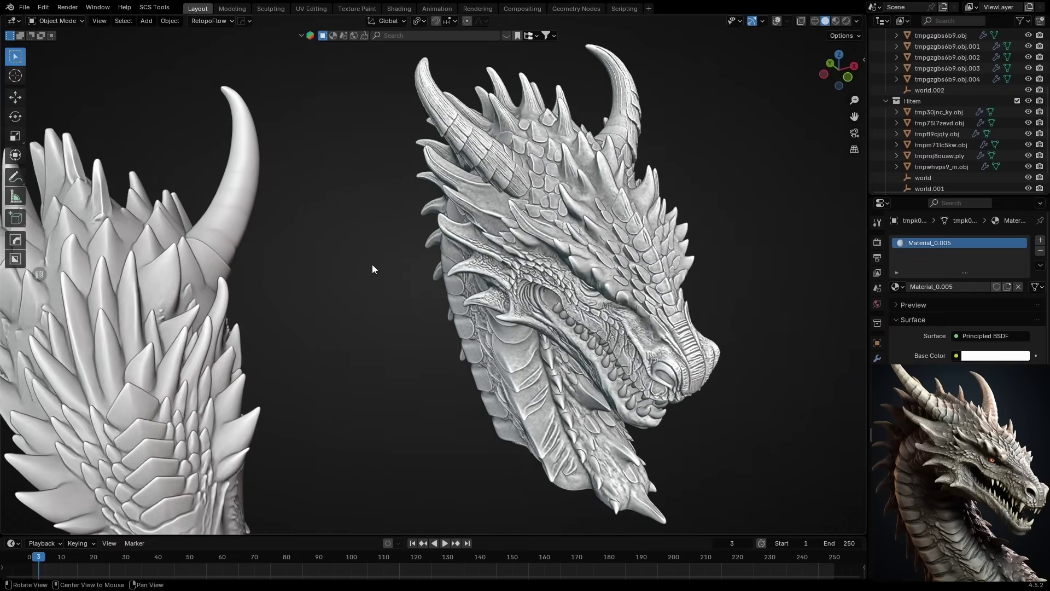
{"action": "middle_click_drag", "start_coordinate": [372, 264], "coordinate": [473, 280]}
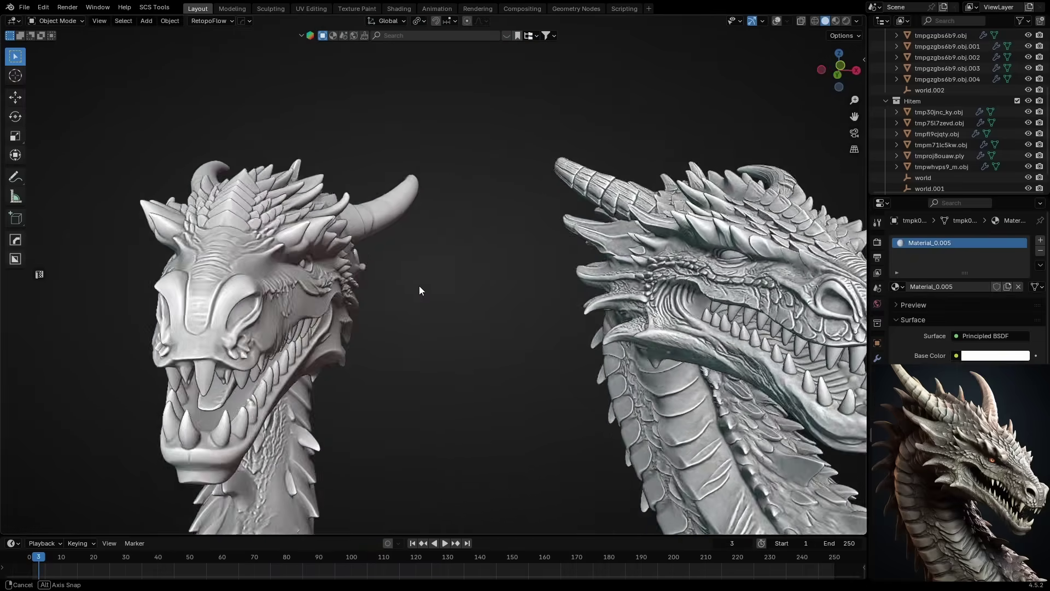
{"action": "middle_click_drag", "start_coordinate": [419, 285], "coordinate": [456, 263]}
{"action": "scroll", "coordinate": [457, 260], "scroll_direction": "up", "scroll_amount": 6}
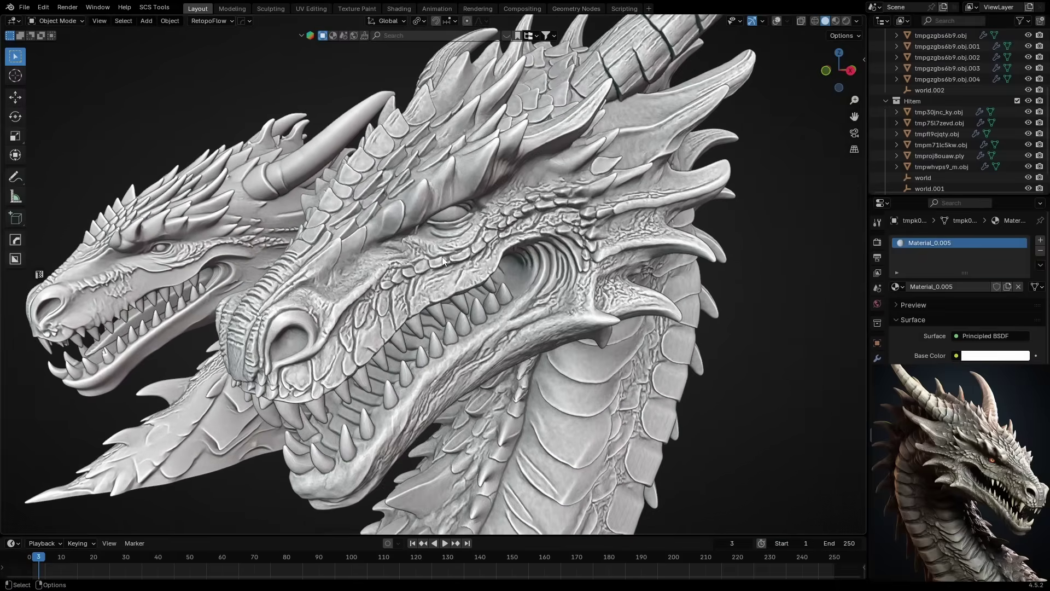
{"action": "scroll", "coordinate": [442, 261], "scroll_direction": "up", "scroll_amount": 4}
{"action": "mouse_move", "coordinate": [450, 257]}
{"action": "middle_mouse_down"}
{"action": "mouse_move", "coordinate": [447, 247]}
{"action": "mouse_move", "coordinate": [431, 269]}
{"action": "mouse_move", "coordinate": [580, 278]}
{"action": "mouse_move", "coordinate": [393, 194]}
{"action": "mouse_move", "coordinate": [333, 210]}
{"action": "mouse_move", "coordinate": [417, 271]}
{"action": "mouse_move", "coordinate": [387, 272]}
{"action": "mouse_move", "coordinate": [435, 269]}
{"action": "mouse_move", "coordinate": [384, 276]}
{"action": "mouse_move", "coordinate": [555, 262]}
{"action": "mouse_move", "coordinate": [394, 239]}
{"action": "mouse_move", "coordinate": [326, 254]}
{"action": "mouse_move", "coordinate": [535, 253]}
{"action": "mouse_move", "coordinate": [528, 275]}
{"action": "mouse_move", "coordinate": [721, 265]}
{"action": "middle_mouse_up"}
{"action": "scroll", "coordinate": [431, 268], "scroll_direction": "down", "scroll_amount": 8}
Step: Show the dragon heads in Material Preview and examine their textures, including the horns and head spikes up close
{"action": "key", "text": "z"}
{"action": "left_click", "coordinate": [518, 262]}
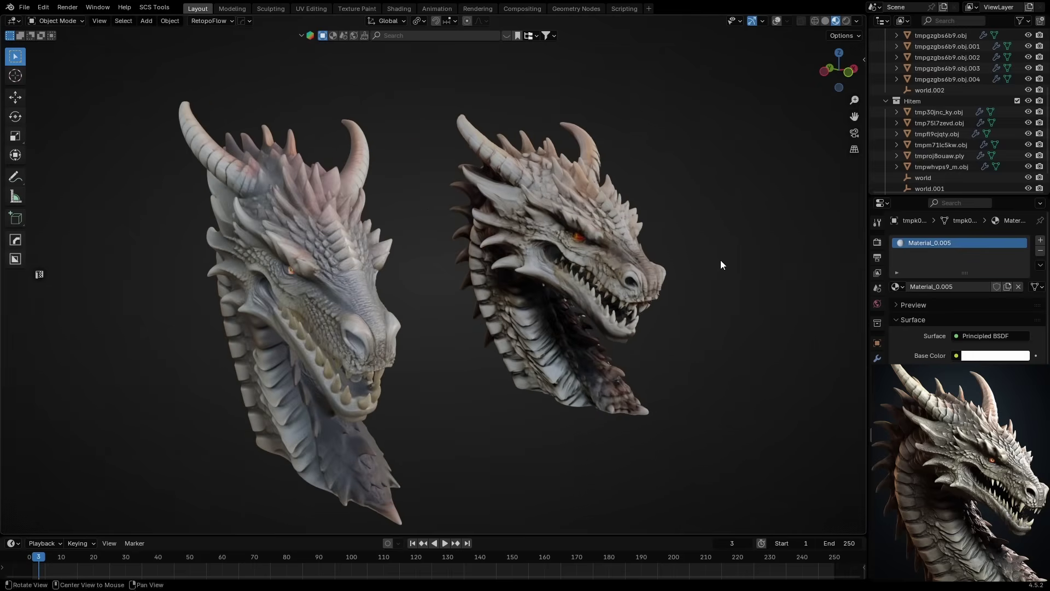
{"action": "middle_click_drag", "start_coordinate": [721, 265], "coordinate": [521, 289]}
{"action": "key", "text": "Escape"}
{"action": "scroll", "coordinate": [498, 273], "scroll_direction": "up", "scroll_amount": 5}
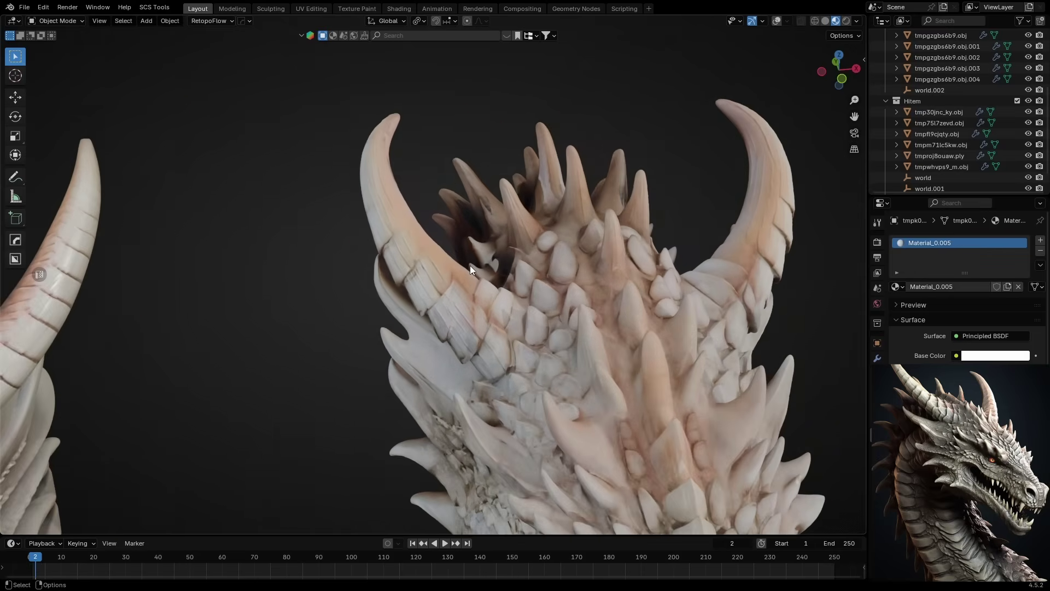
{"action": "scroll", "coordinate": [470, 265], "scroll_direction": "up", "scroll_amount": 2}
Step: Compare the two suited portrait busts in Solid shading, examining the hair, facial features and profile
{"action": "key", "text": "z"}
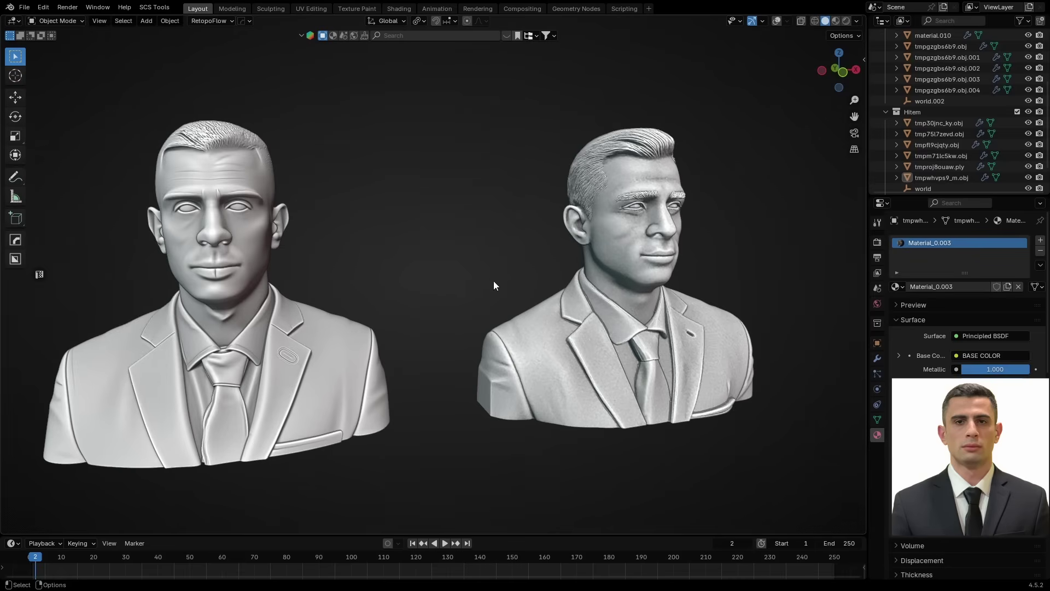
{"action": "middle_click_drag", "start_coordinate": [493, 281], "coordinate": [196, 251]}
{"action": "scroll", "coordinate": [196, 252], "scroll_direction": "up", "scroll_amount": 2}
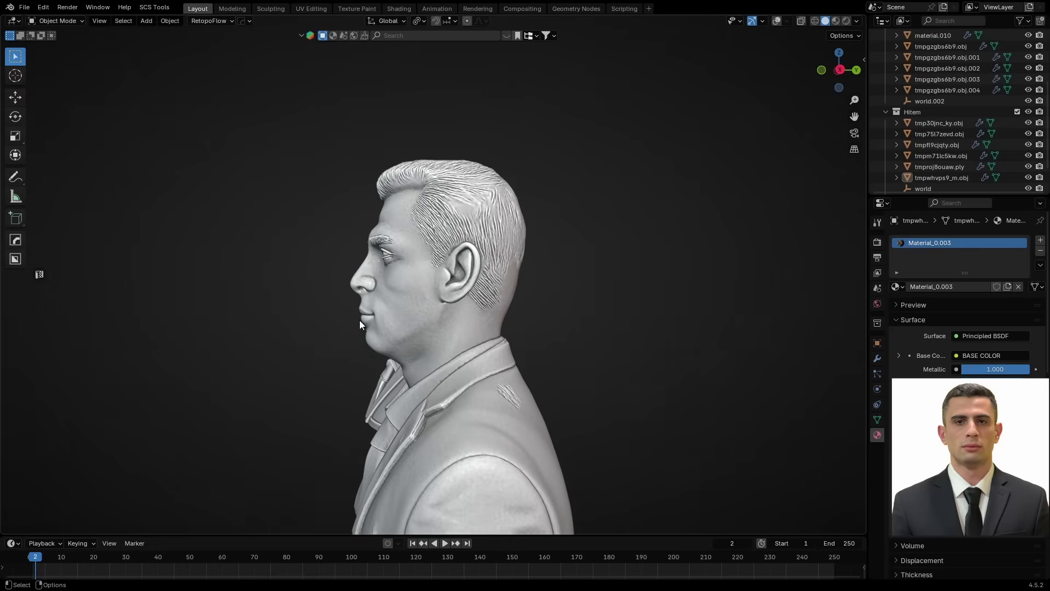
{"action": "middle_click_drag", "start_coordinate": [259, 281], "coordinate": [444, 237]}
{"action": "scroll", "coordinate": [434, 312], "scroll_direction": "up", "scroll_amount": 3}
{"action": "scroll", "coordinate": [432, 300], "scroll_direction": "up", "scroll_amount": 2}
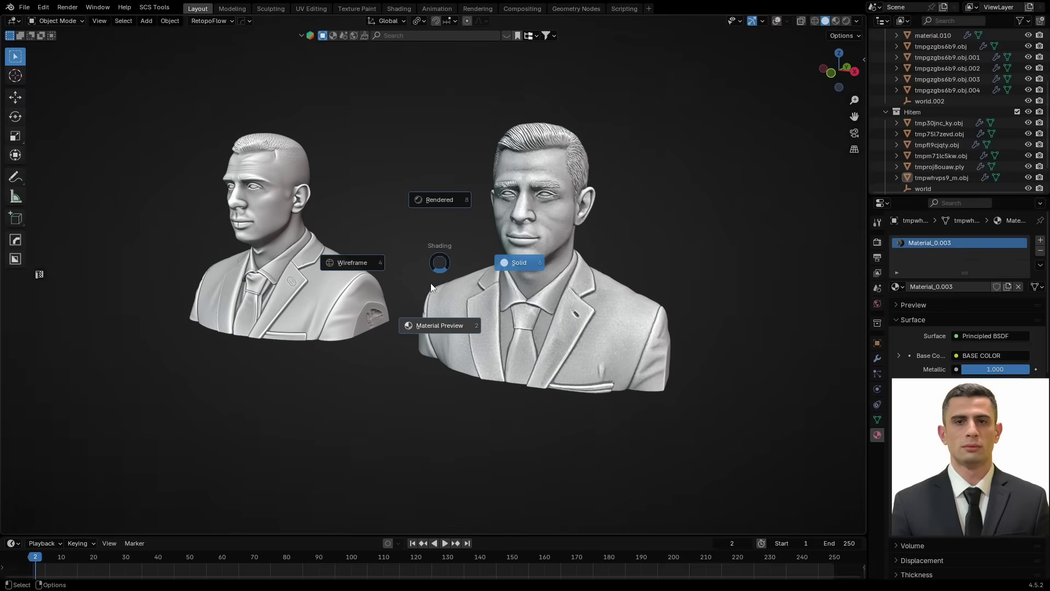
Step: Show the portrait busts in Material Preview and compare their textures from near and far
{"action": "key", "text": "z"}
{"action": "left_click", "coordinate": [431, 279]}
{"action": "mouse_move", "coordinate": [385, 269]}
{"action": "middle_mouse_down"}
{"action": "mouse_move", "coordinate": [472, 266]}
{"action": "mouse_move", "coordinate": [351, 264]}
{"action": "mouse_move", "coordinate": [446, 271]}
{"action": "mouse_move", "coordinate": [422, 283]}
{"action": "middle_mouse_up"}
{"action": "scroll", "coordinate": [387, 310], "scroll_direction": "up", "scroll_amount": 2}
{"action": "key", "text": "z"}
{"action": "left_click", "coordinate": [440, 321]}
{"action": "middle_click_drag", "start_coordinate": [441, 321], "coordinate": [475, 257]}
{"action": "scroll", "coordinate": [502, 229], "scroll_direction": "up", "scroll_amount": 4}
{"action": "scroll", "coordinate": [443, 296], "scroll_direction": "down", "scroll_amount": 2}
{"action": "scroll", "coordinate": [447, 306], "scroll_direction": "down", "scroll_amount": 3}
{"action": "scroll", "coordinate": [446, 306], "scroll_direction": "down", "scroll_amount": 3}
{"action": "scroll", "coordinate": [491, 269], "scroll_direction": "up", "scroll_amount": 3}
{"action": "scroll", "coordinate": [476, 307], "scroll_direction": "up", "scroll_amount": 2}
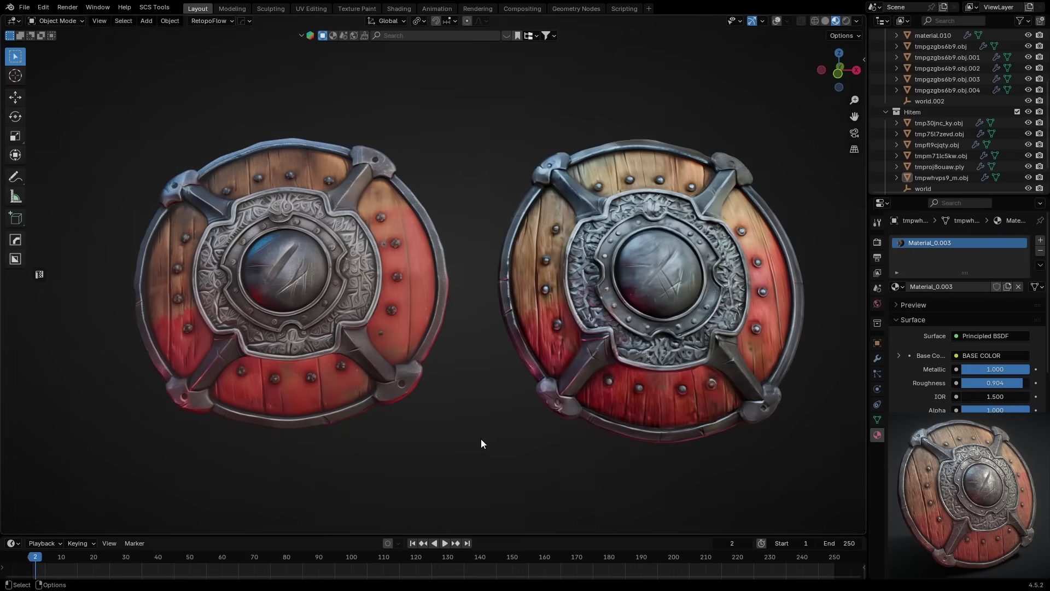
Step: Compare the front and back of the two round shields, adjusting the viewport shading settings in Material Preview
{"action": "mouse_move", "coordinate": [481, 443]}
{"action": "middle_mouse_down"}
{"action": "mouse_move", "coordinate": [511, 436]}
{"action": "mouse_move", "coordinate": [482, 436]}
{"action": "middle_mouse_up"}
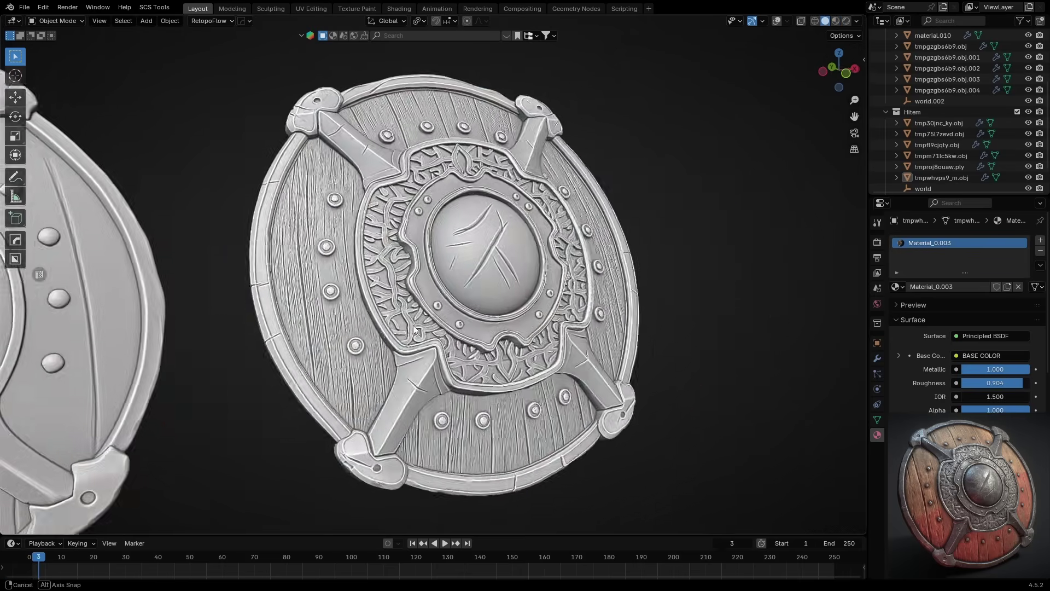
{"action": "middle_click_drag", "start_coordinate": [416, 330], "coordinate": [605, 255]}
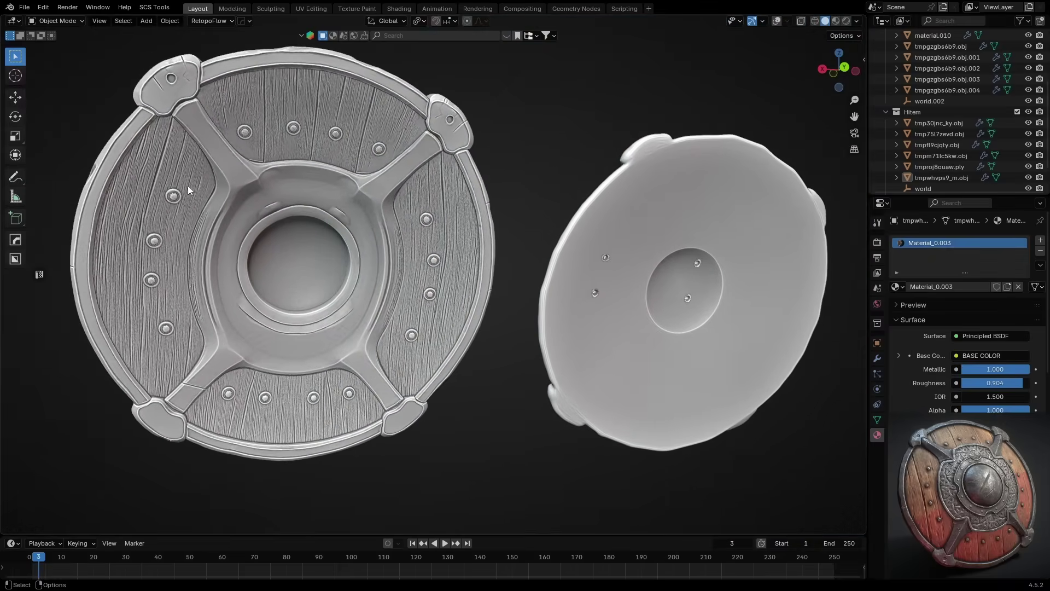
{"action": "key", "text": "z"}
{"action": "middle_click_drag", "start_coordinate": [547, 201], "coordinate": [584, 204]}
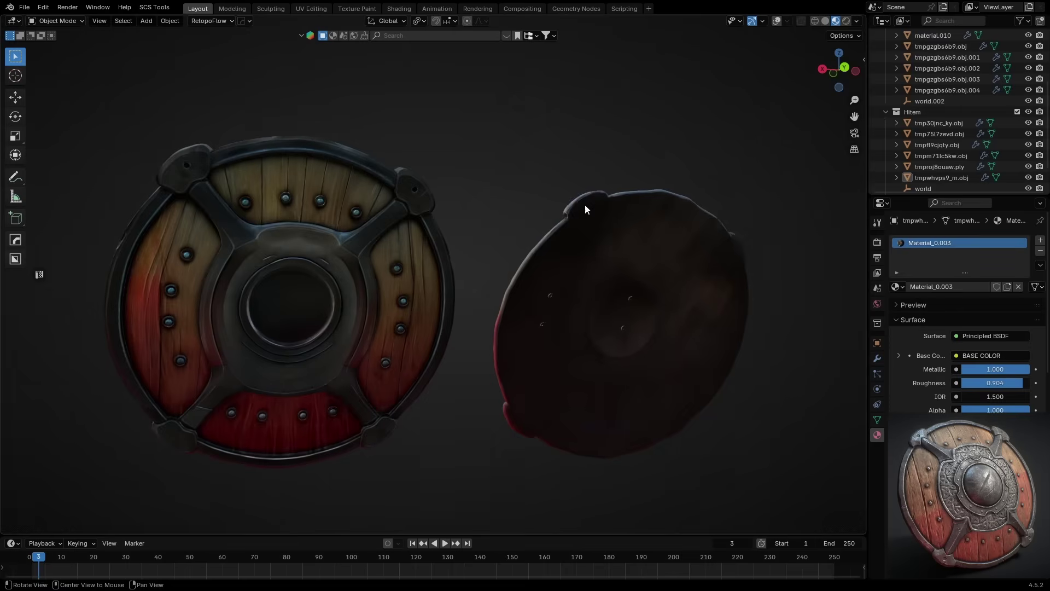
{"action": "left_click", "coordinate": [857, 21]}
{"action": "left_click_drag", "start_coordinate": [851, 140], "coordinate": [808, 139]}
{"action": "middle_click_drag", "start_coordinate": [608, 305], "coordinate": [613, 311]}
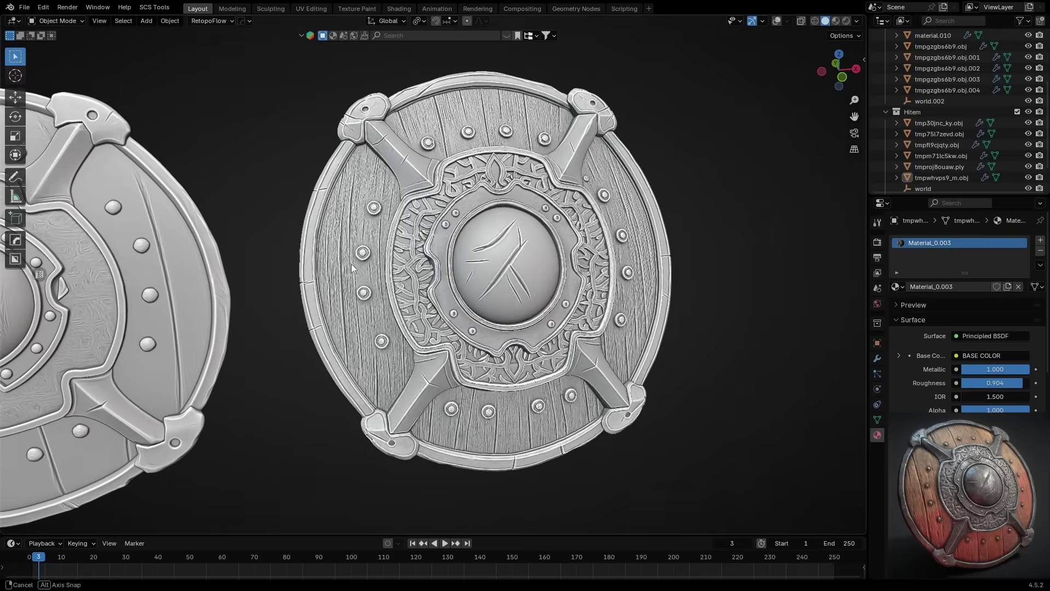
Step: Compare the wood grain, rivets and ornamental ring relief of the two shields up close in Solid shading
{"action": "mouse_move", "coordinate": [352, 264]}
{"action": "middle_mouse_down"}
{"action": "mouse_move", "coordinate": [462, 276]}
{"action": "mouse_move", "coordinate": [334, 264]}
{"action": "middle_mouse_up"}
{"action": "scroll", "coordinate": [429, 234], "scroll_direction": "up", "scroll_amount": 6}
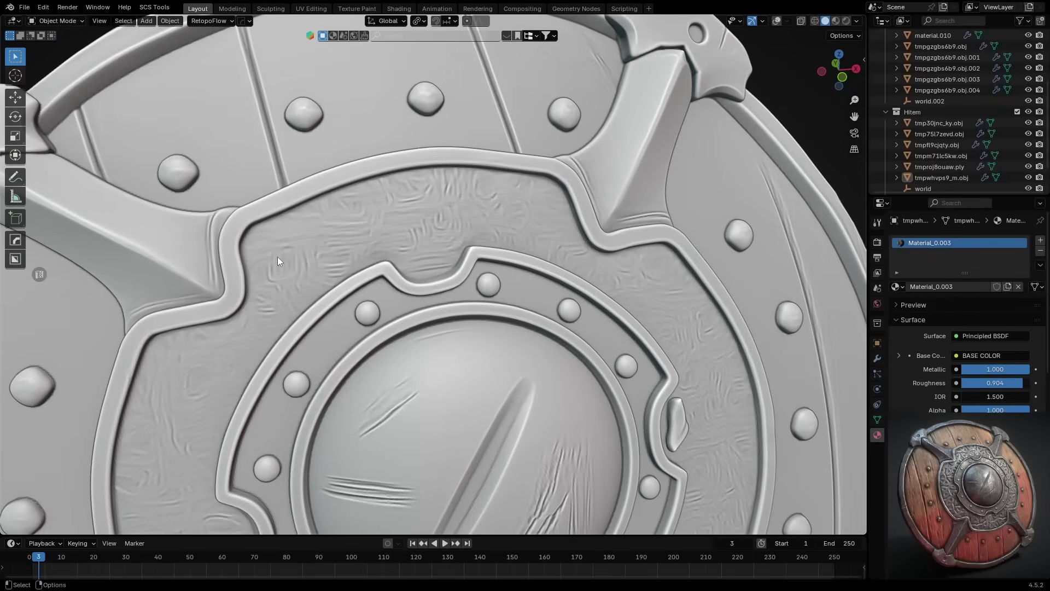
{"action": "scroll", "coordinate": [485, 248], "scroll_direction": "down", "scroll_amount": 5}
{"action": "middle_click_drag", "start_coordinate": [476, 294], "coordinate": [447, 330]}
{"action": "scroll", "coordinate": [446, 329], "scroll_direction": "down", "scroll_amount": 3}
{"action": "middle_click_drag", "start_coordinate": [471, 257], "coordinate": [483, 174]}
{"action": "scroll", "coordinate": [391, 219], "scroll_direction": "up", "scroll_amount": 2}
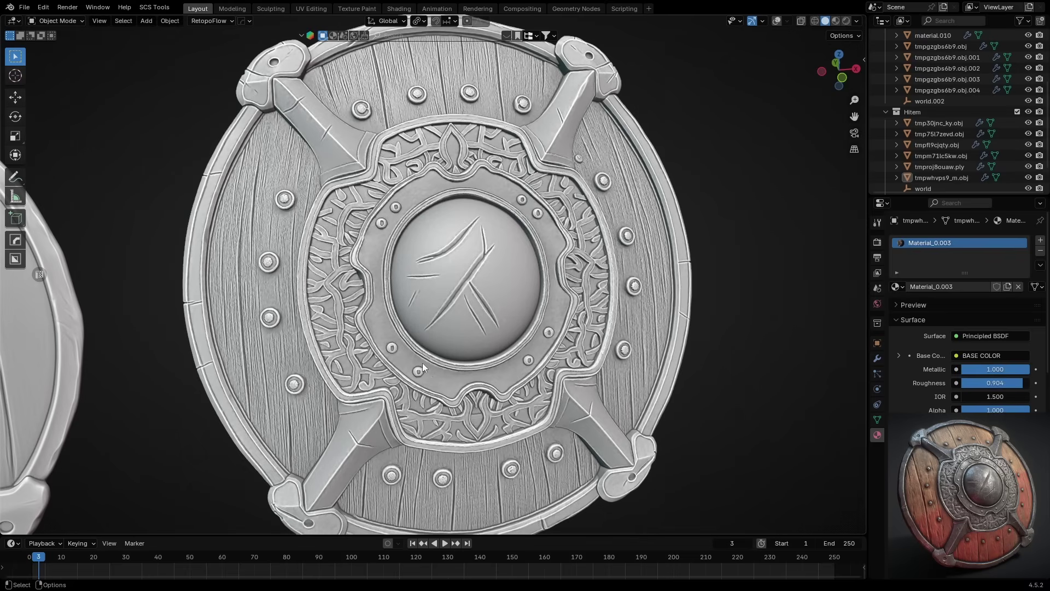
{"action": "scroll", "coordinate": [501, 194], "scroll_direction": "up", "scroll_amount": 2}
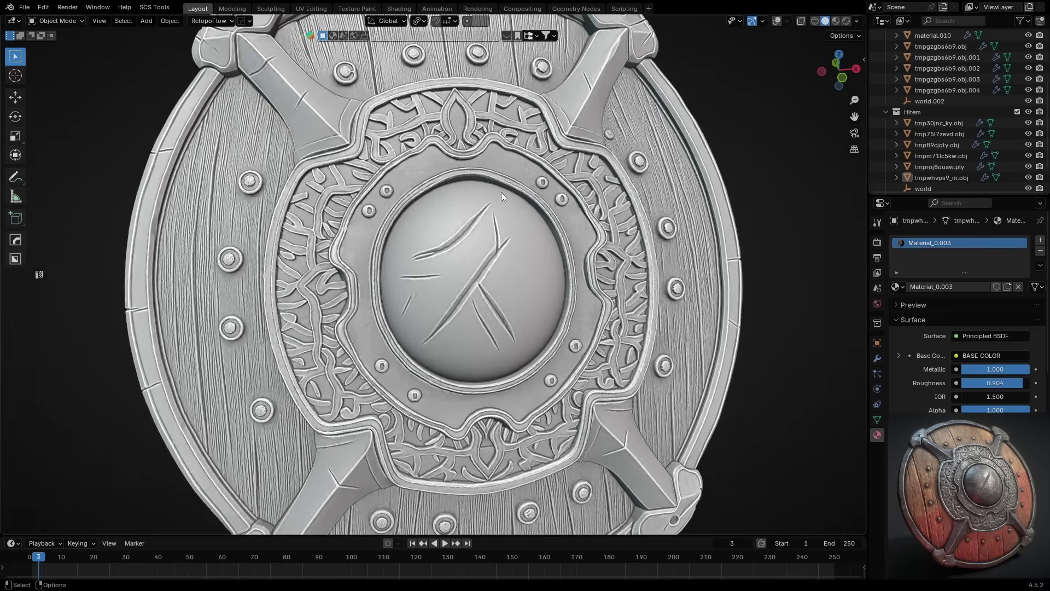
{"action": "scroll", "coordinate": [501, 207], "scroll_direction": "down", "scroll_amount": 1}
{"action": "scroll", "coordinate": [559, 256], "scroll_direction": "up", "scroll_amount": 3}
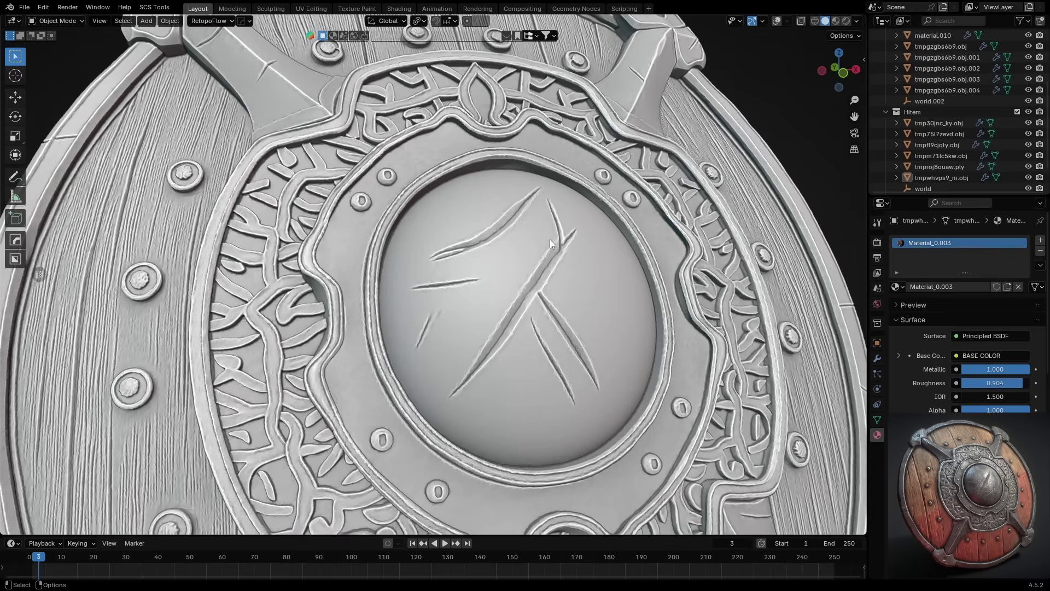
Step: Alternate between the two shields' central domes to compare their scratch marks and surrounding rivets up close
{"action": "scroll", "coordinate": [549, 240], "scroll_direction": "down", "scroll_amount": 4}
{"action": "middle_click_drag", "start_coordinate": [241, 287], "coordinate": [624, 287], "text": "shift"}
{"action": "scroll", "coordinate": [491, 289], "scroll_direction": "up", "scroll_amount": 5}
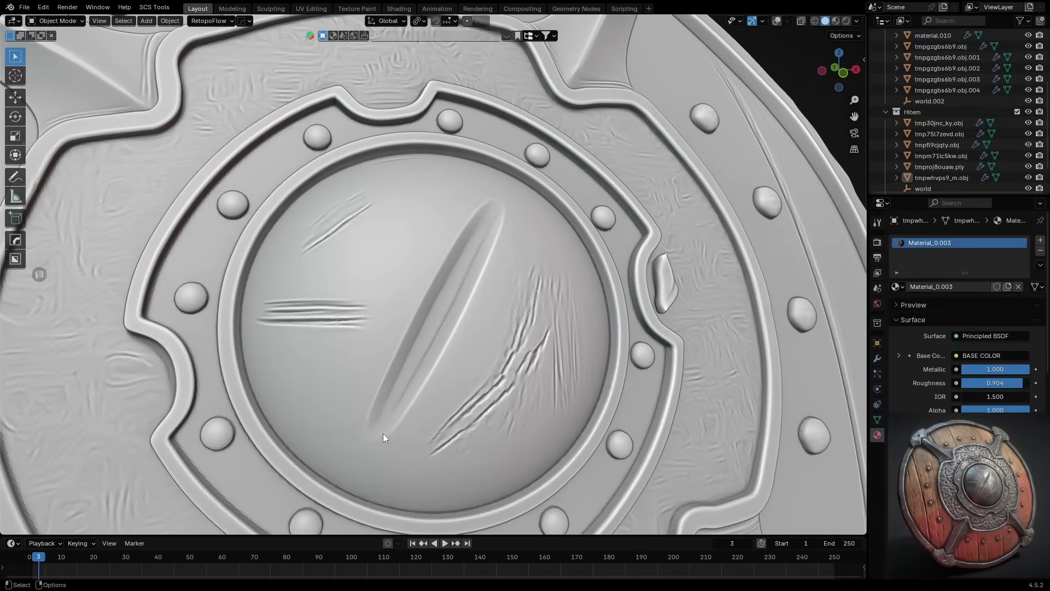
{"action": "scroll", "coordinate": [382, 439], "scroll_direction": "down", "scroll_amount": 4}
{"action": "middle_click_drag", "start_coordinate": [451, 346], "coordinate": [93, 328], "text": "shift"}
{"action": "scroll", "coordinate": [401, 281], "scroll_direction": "up", "scroll_amount": 5}
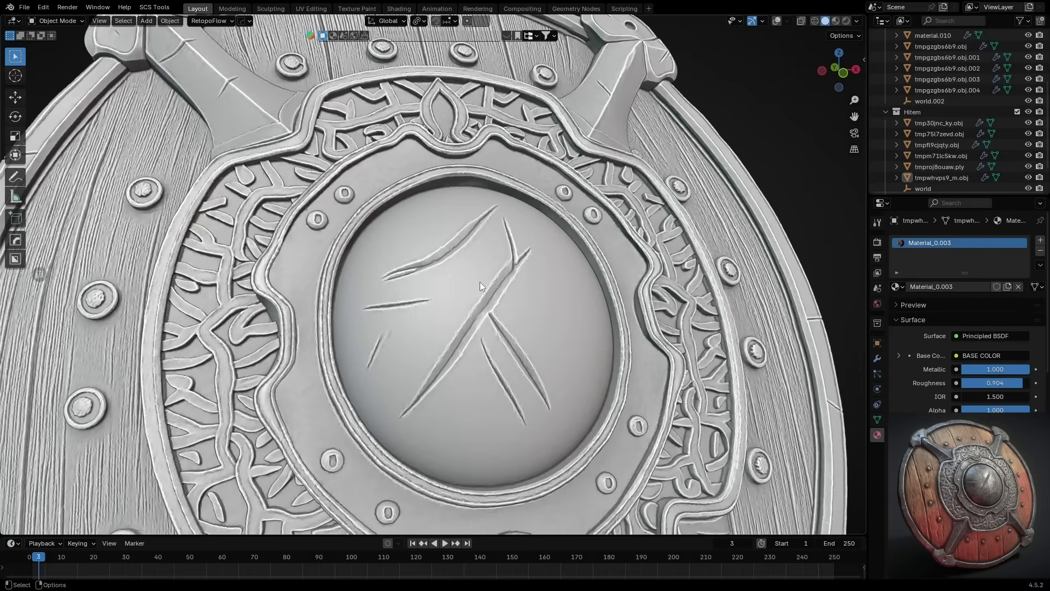
{"action": "scroll", "coordinate": [504, 243], "scroll_direction": "down", "scroll_amount": 4}
{"action": "middle_click_drag", "start_coordinate": [110, 284], "coordinate": [478, 289], "text": "shift"}
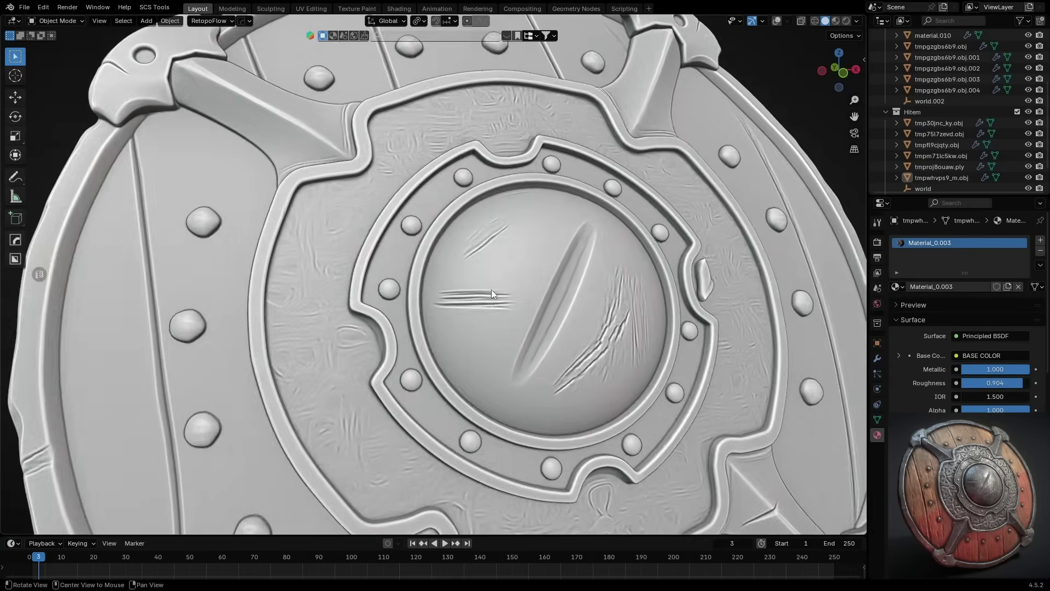
{"action": "scroll", "coordinate": [456, 275], "scroll_direction": "up", "scroll_amount": 5}
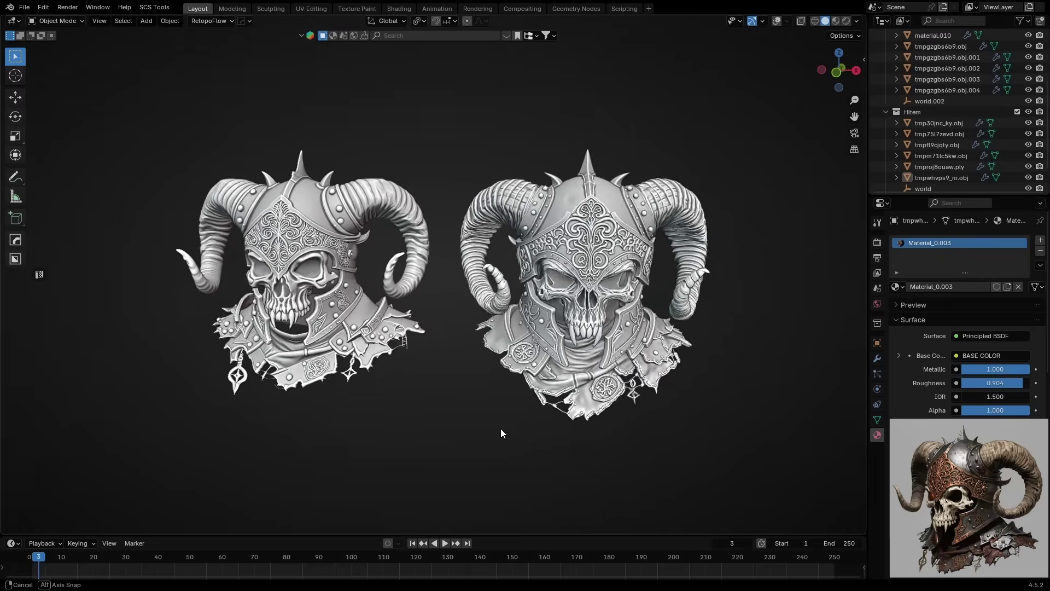
Step: Compare the sculpted detail of the two horned skull helmets in Solid shading, examining the teeth, eye sockets and helmet ornament up close
{"action": "middle_click_drag", "start_coordinate": [501, 429], "coordinate": [452, 414]}
{"action": "scroll", "coordinate": [483, 396], "scroll_direction": "up", "scroll_amount": 6}
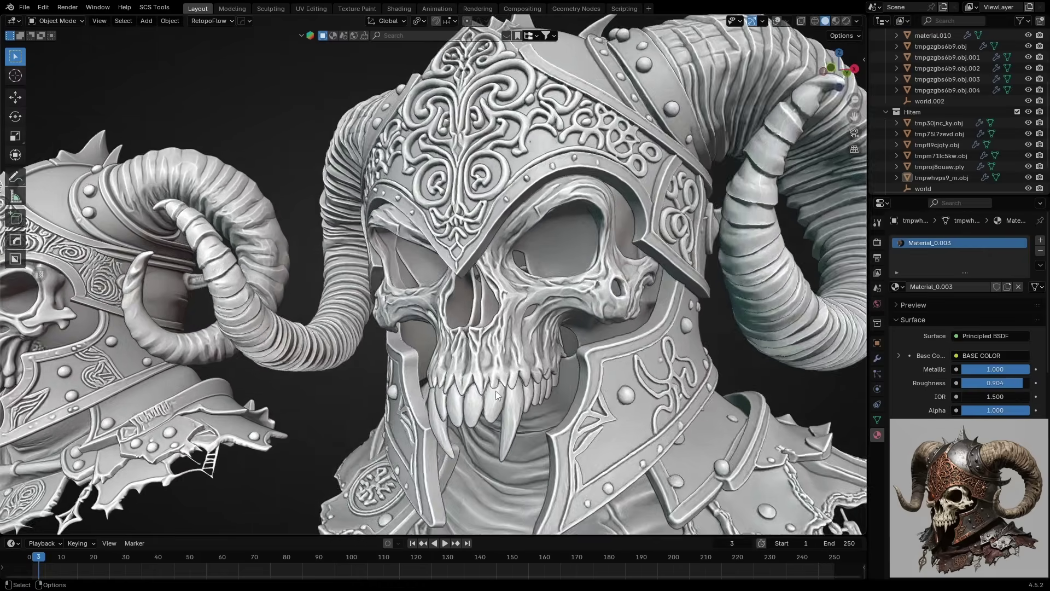
{"action": "scroll", "coordinate": [500, 390], "scroll_direction": "up", "scroll_amount": 3}
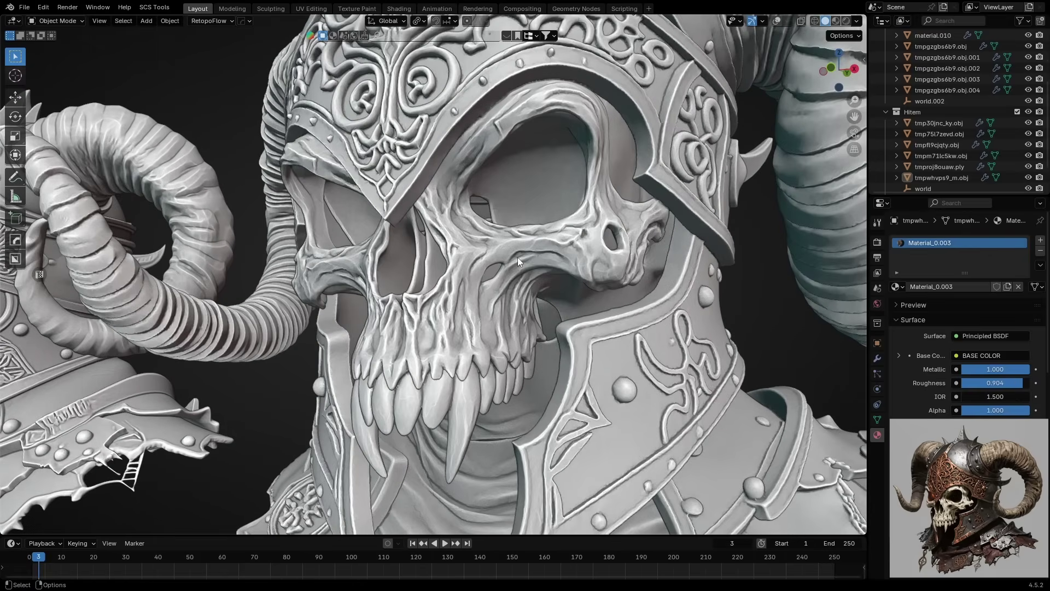
{"action": "scroll", "coordinate": [509, 240], "scroll_direction": "down", "scroll_amount": 8}
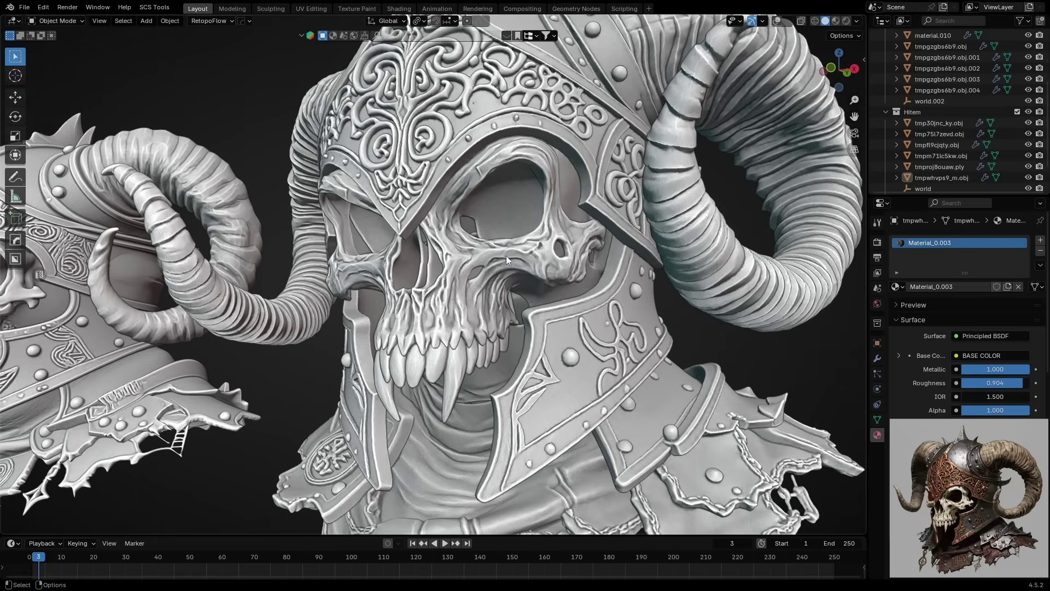
{"action": "middle_click_drag", "start_coordinate": [504, 260], "coordinate": [590, 284]}
{"action": "scroll", "coordinate": [480, 265], "scroll_direction": "up", "scroll_amount": 6}
{"action": "scroll", "coordinate": [474, 284], "scroll_direction": "down", "scroll_amount": 6}
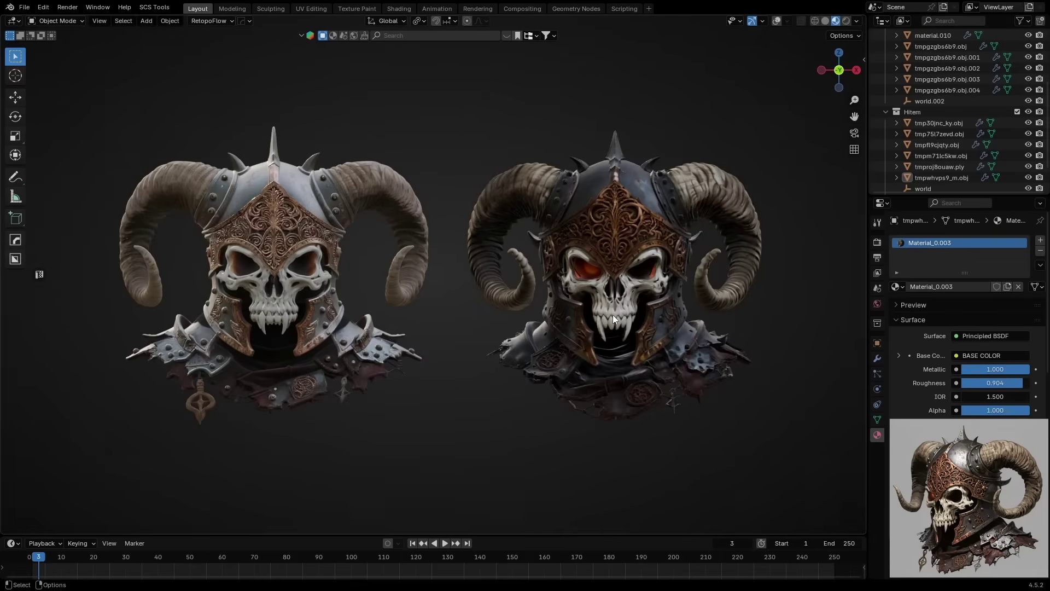
Step: Compare the textures of the two horned skull helmets in Material Preview from near and far
{"action": "middle_click_drag", "start_coordinate": [613, 318], "coordinate": [546, 356]}
{"action": "scroll", "coordinate": [374, 275], "scroll_direction": "up", "scroll_amount": 5}
{"action": "scroll", "coordinate": [417, 260], "scroll_direction": "down", "scroll_amount": 5}
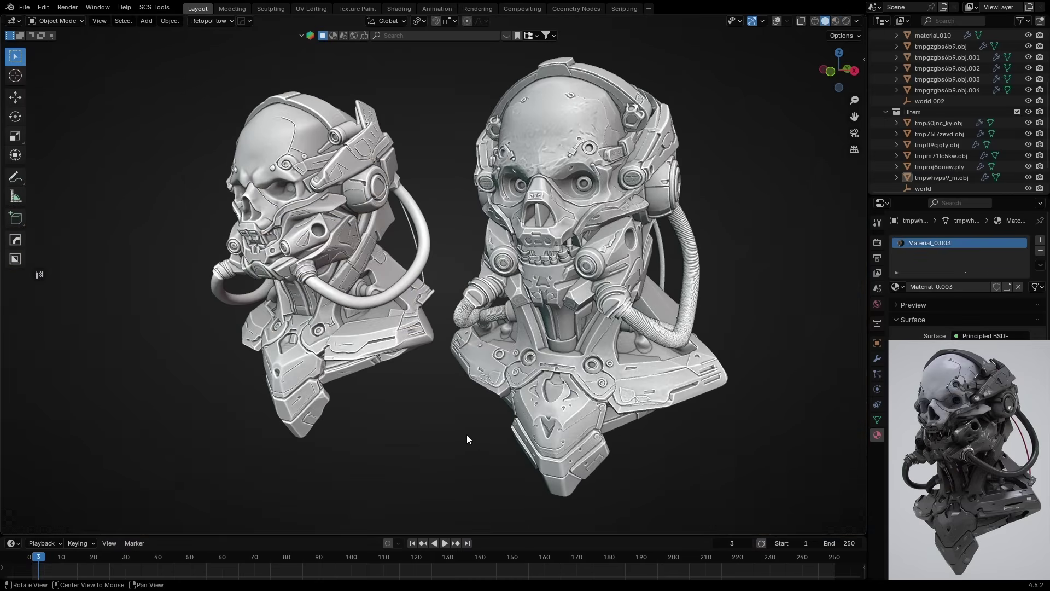
Step: Compare the overall geometry of the two cyborg skull busts in Solid shading from several angles
{"action": "middle_click_drag", "start_coordinate": [467, 435], "coordinate": [531, 306]}
{"action": "scroll", "coordinate": [622, 444], "scroll_direction": "down", "scroll_amount": 10}
{"action": "middle_click_drag", "start_coordinate": [621, 444], "coordinate": [563, 310]}
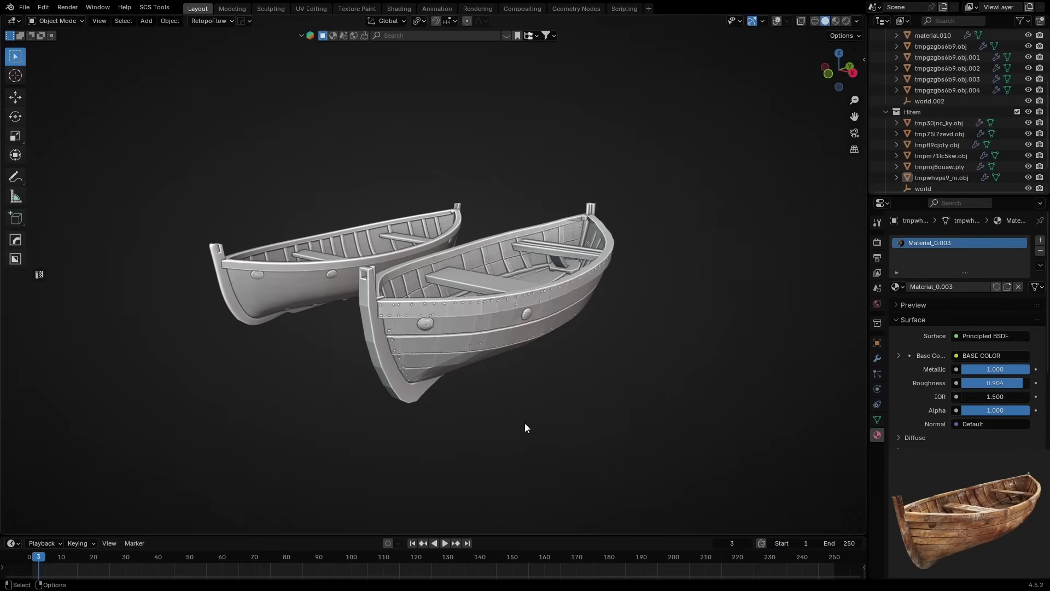
Step: Examine the undersides and outer hulls of the two wooden boats, comparing their keels, planks and rivets
{"action": "middle_click_drag", "start_coordinate": [525, 424], "coordinate": [535, 361]}
{"action": "scroll", "coordinate": [306, 262], "scroll_direction": "up", "scroll_amount": 5}
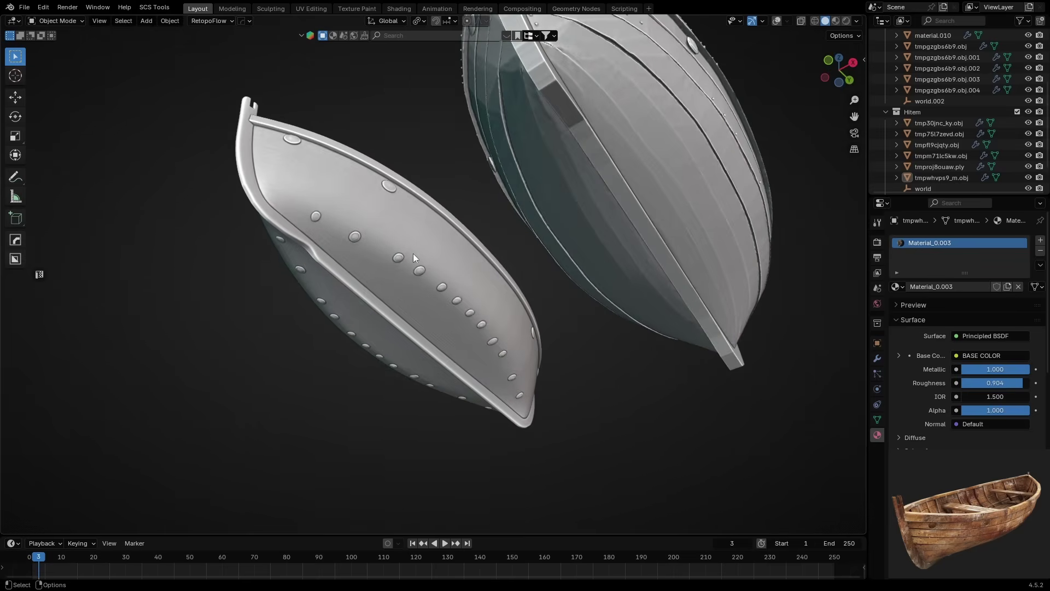
{"action": "middle_click_drag", "start_coordinate": [518, 230], "coordinate": [435, 296]}
{"action": "scroll", "coordinate": [511, 290], "scroll_direction": "up", "scroll_amount": 6}
{"action": "scroll", "coordinate": [579, 206], "scroll_direction": "down", "scroll_amount": 6}
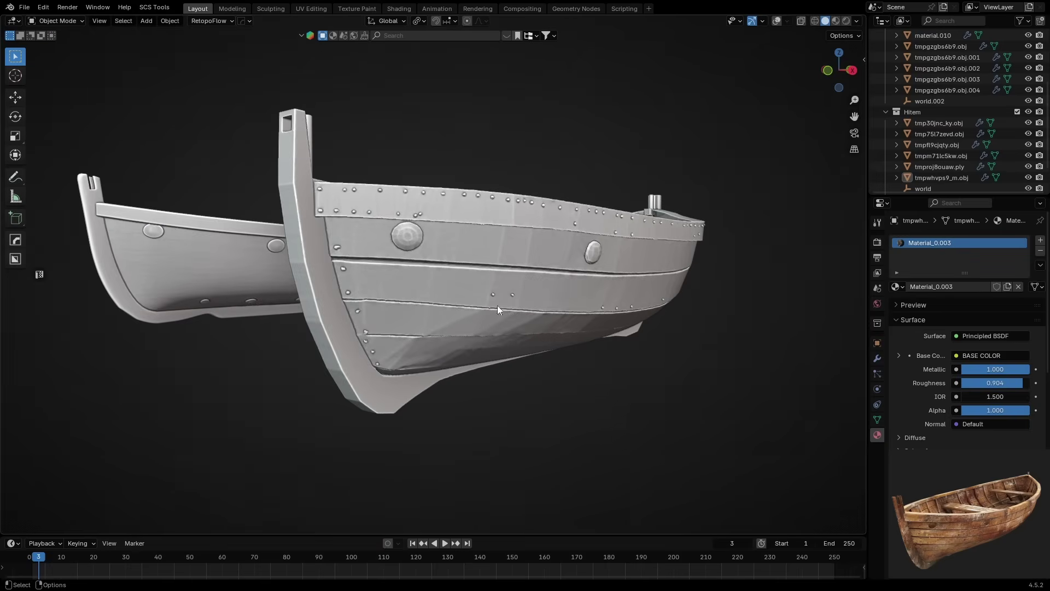
Step: Compare the two boats' interior ribs, floors and benches from above, and their hull sides at a low angle
{"action": "middle_click_drag", "start_coordinate": [578, 235], "coordinate": [463, 269]}
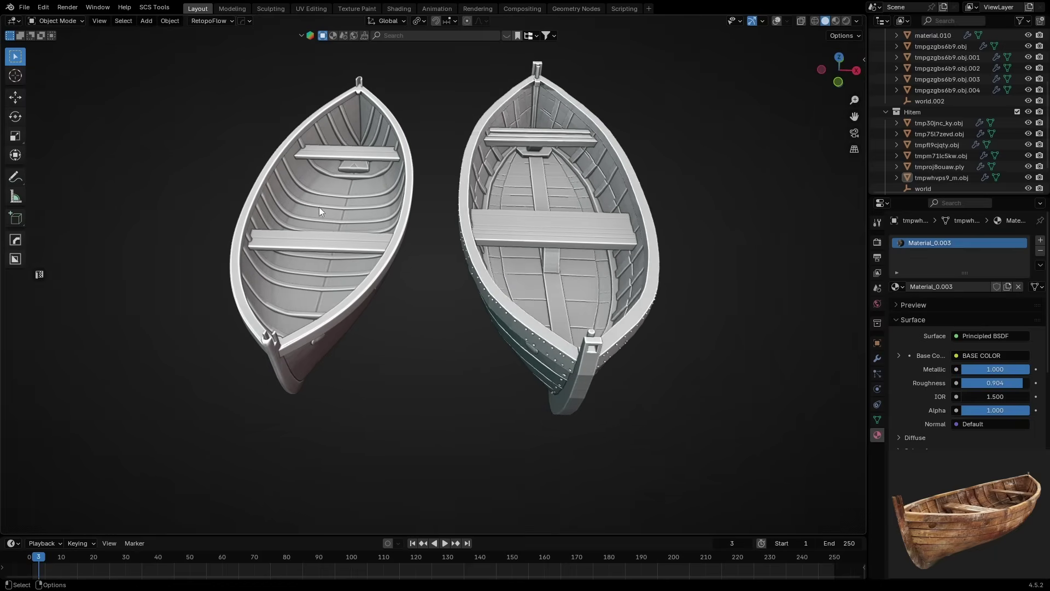
{"action": "middle_click_drag", "start_coordinate": [440, 223], "coordinate": [374, 263]}
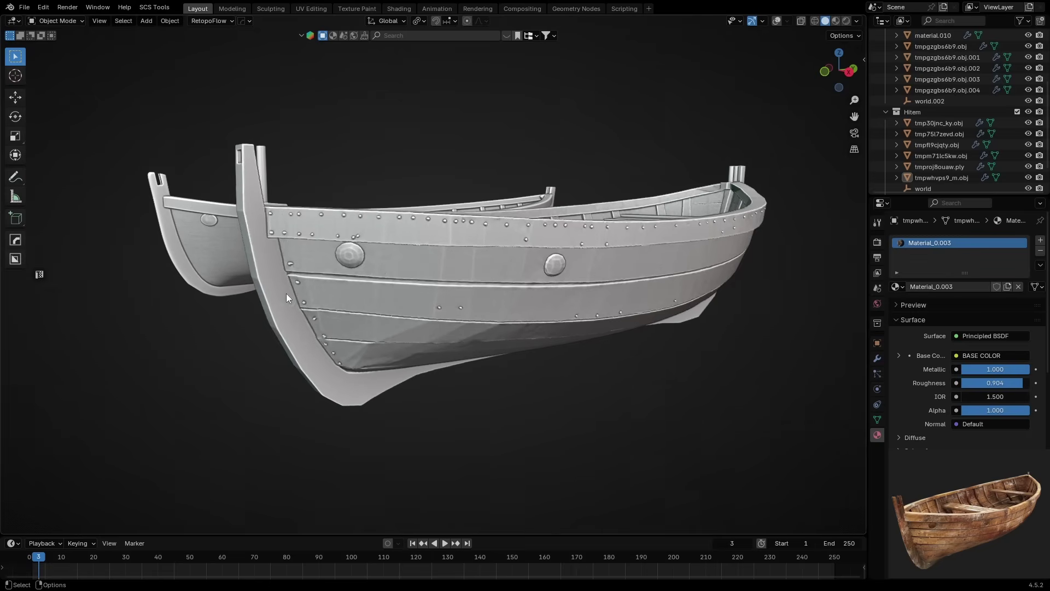
{"action": "middle_click_drag", "start_coordinate": [329, 301], "coordinate": [388, 290]}
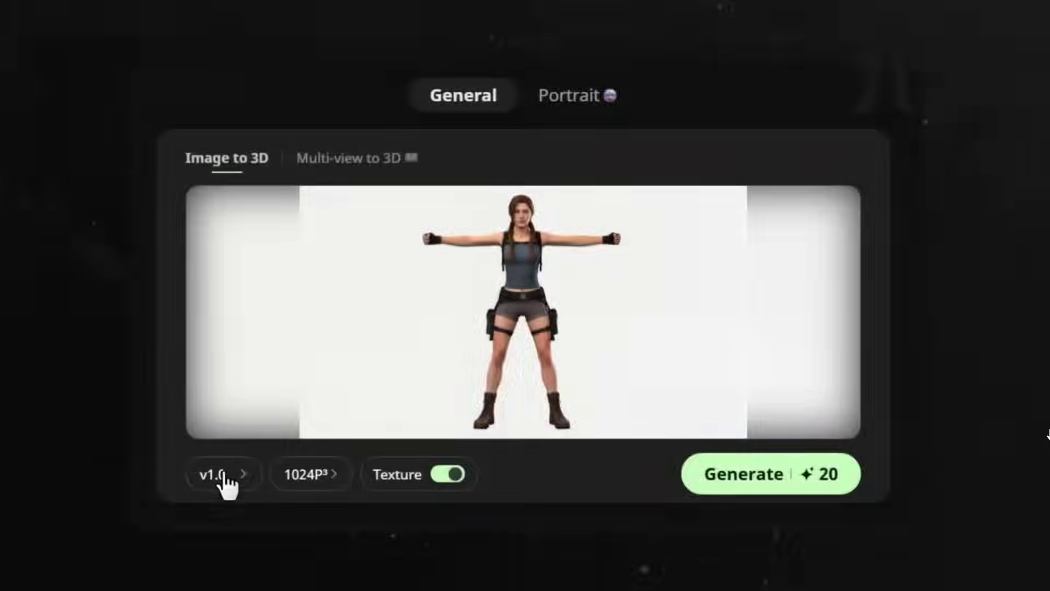
Step: Switch to Hitem3D and choose the model version and resolution for the image-to-3D generation of the T-posed woman
{"action": "left_click", "coordinate": [222, 483]}
{"action": "left_click", "coordinate": [220, 428]}
{"action": "left_click", "coordinate": [320, 478]}
{"action": "left_click", "coordinate": [336, 435]}
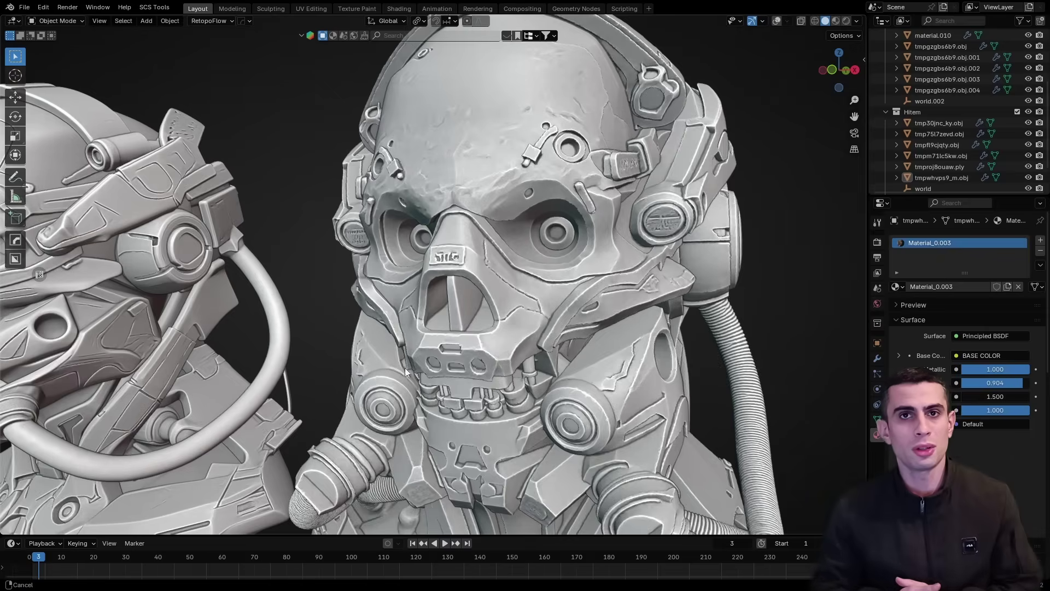
Step: In Blender, compare the faces and backs of the two cyborg skull busts in Solid shading
{"action": "middle_click_drag", "start_coordinate": [444, 368], "coordinate": [503, 328]}
{"action": "scroll", "coordinate": [472, 345], "scroll_direction": "down", "scroll_amount": 4}
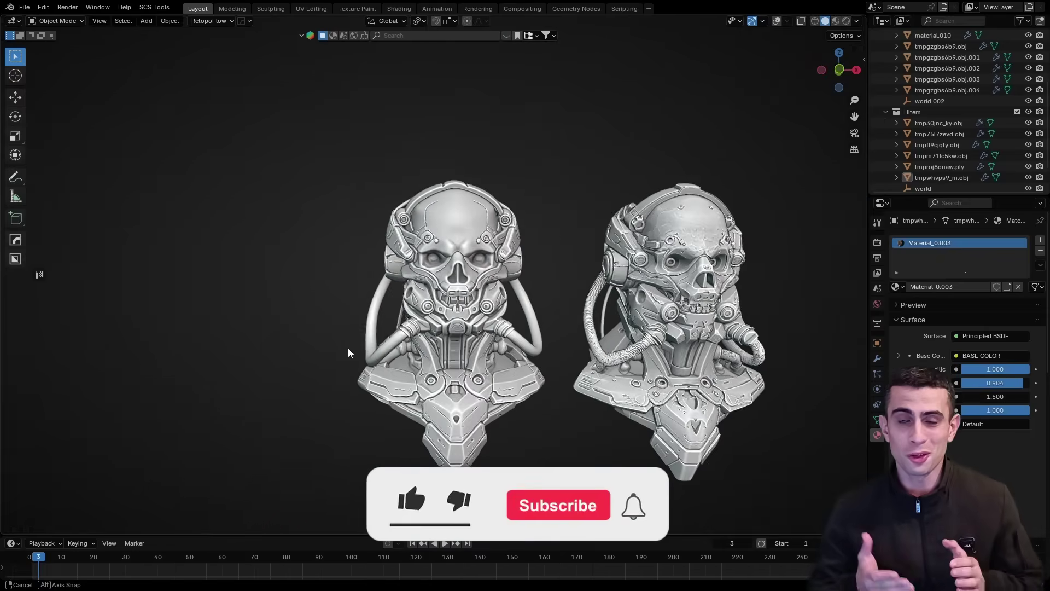
{"action": "middle_click_drag", "start_coordinate": [361, 350], "coordinate": [461, 307]}
{"action": "scroll", "coordinate": [588, 309], "scroll_direction": "up", "scroll_amount": 5}
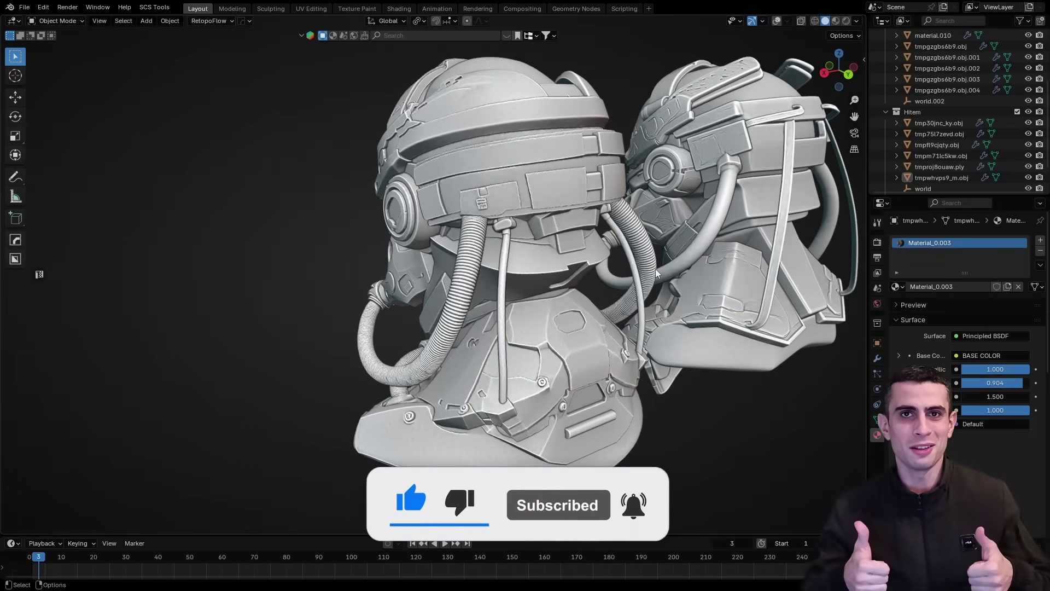
Step: Examine the breathing hoses and rear armour panels of both cyborg busts up close
{"action": "scroll", "coordinate": [638, 272], "scroll_direction": "up", "scroll_amount": 6}
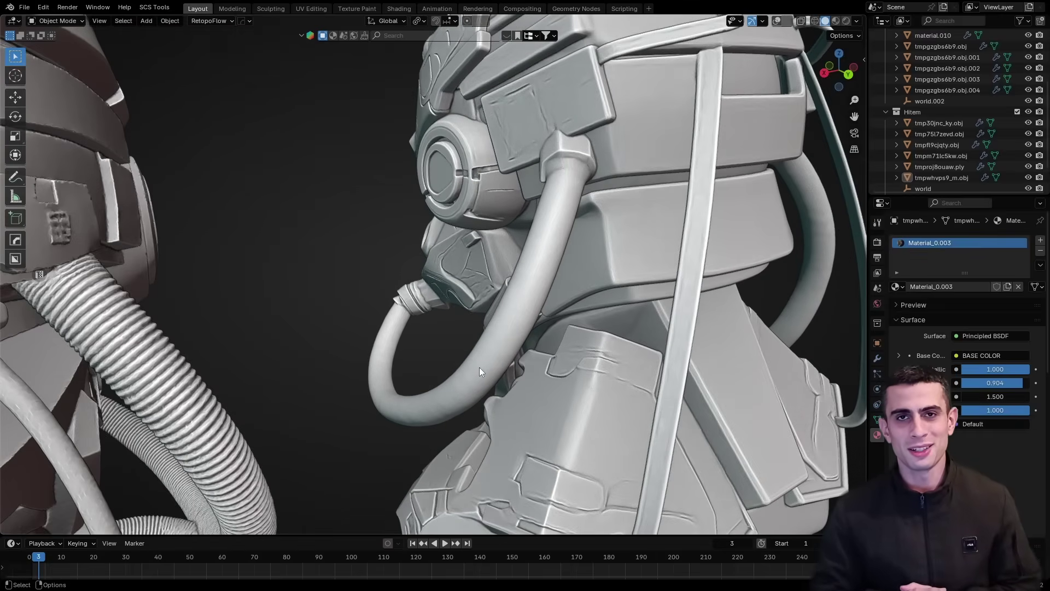
{"action": "scroll", "coordinate": [482, 371], "scroll_direction": "down", "scroll_amount": 5}
{"action": "middle_click_drag", "start_coordinate": [640, 287], "coordinate": [510, 269]}
{"action": "scroll", "coordinate": [554, 274], "scroll_direction": "up", "scroll_amount": 6}
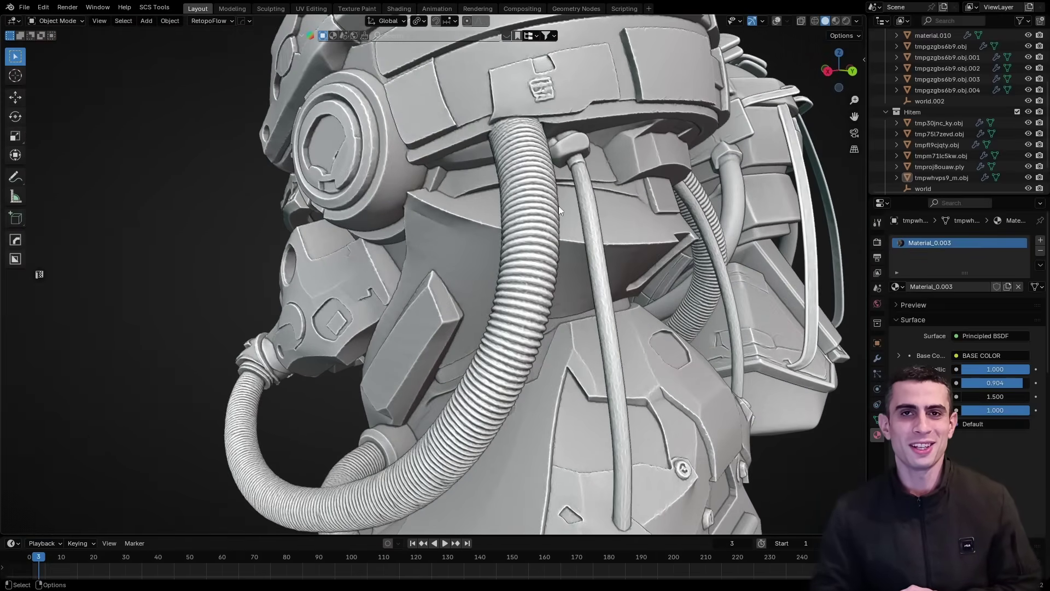